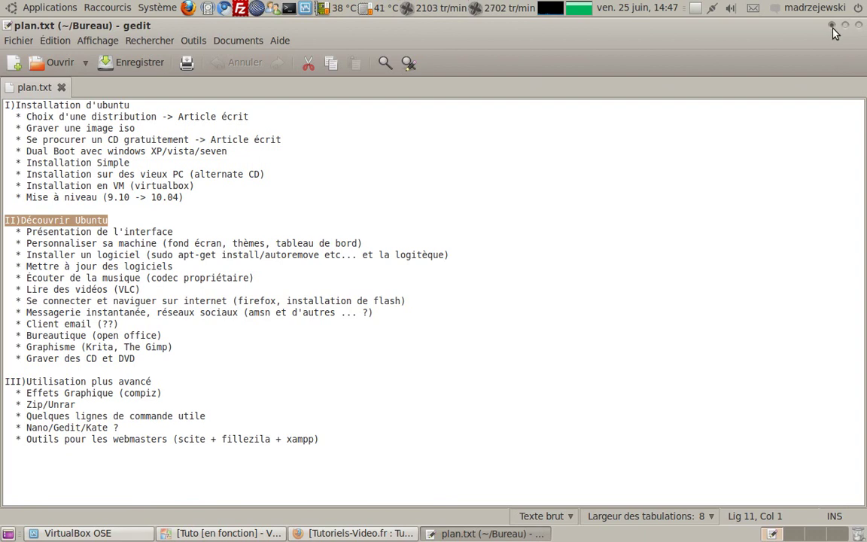
Close the gedit window holding the plan.txt notes
click(859, 27)
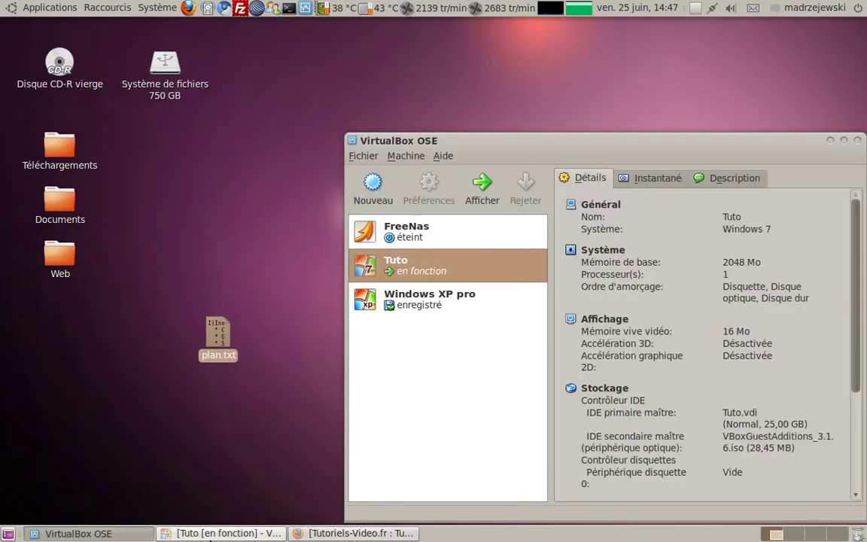
Bring the running Tuto VM window, showing the Windows 7 desktop, to the front
click(316, 533)
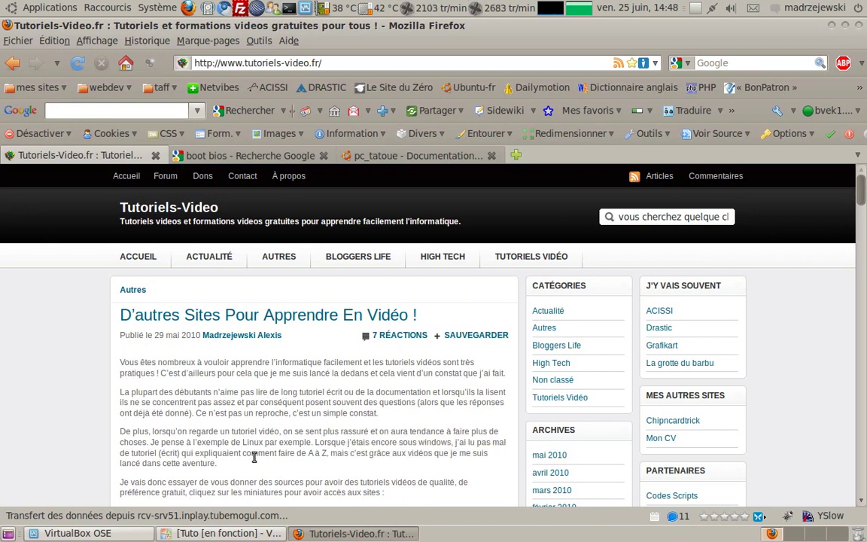
click(256, 536)
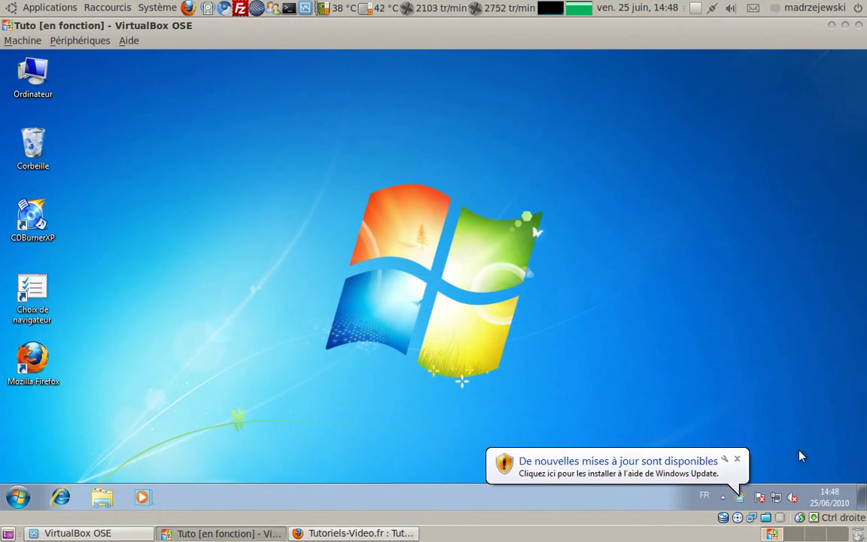
Dismiss the Windows Update notice and open Ordinateur from the guest desktop
click(738, 461)
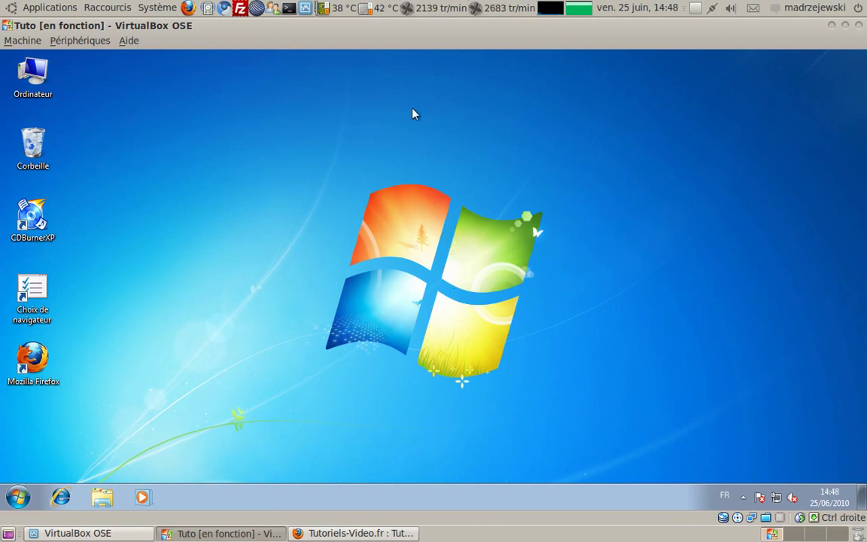
double_click(33, 87)
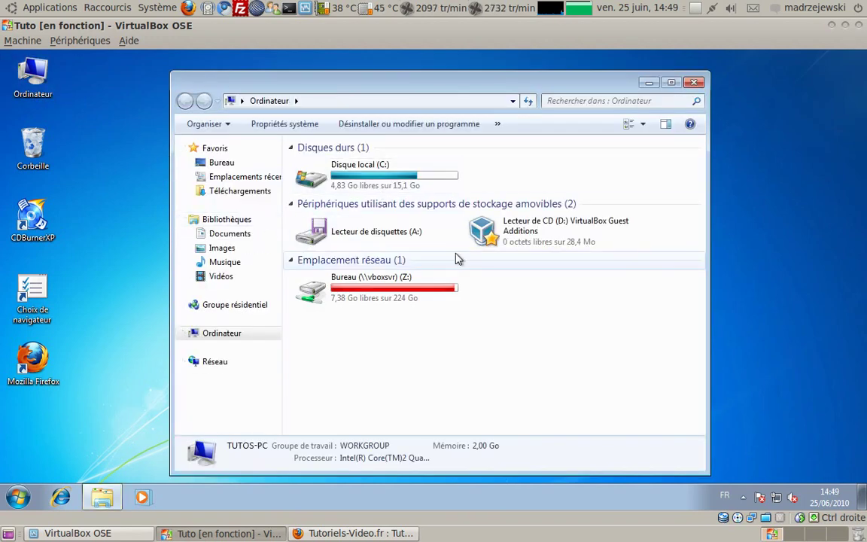
right_click(400, 180)
Select Disque local (C:), 4,83 Go free of 15,1 Go, and open its context menu
click(347, 181)
right_click(347, 180)
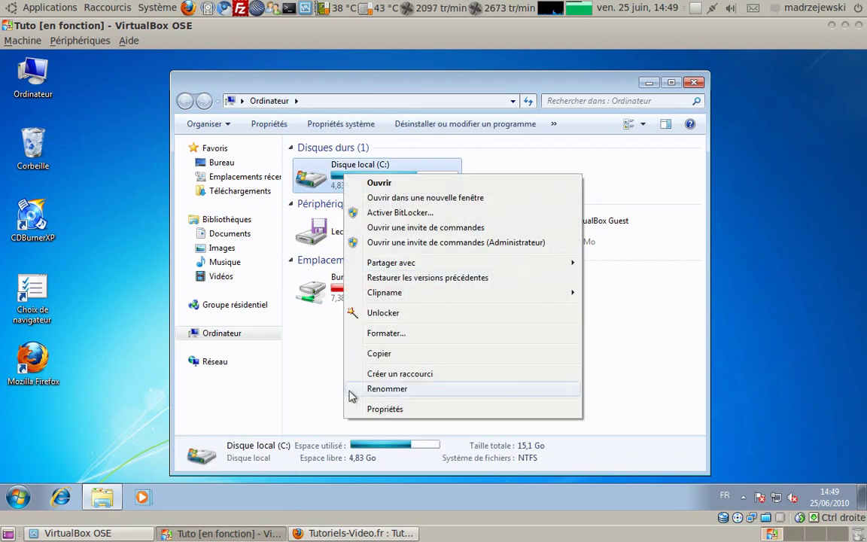
click(407, 163)
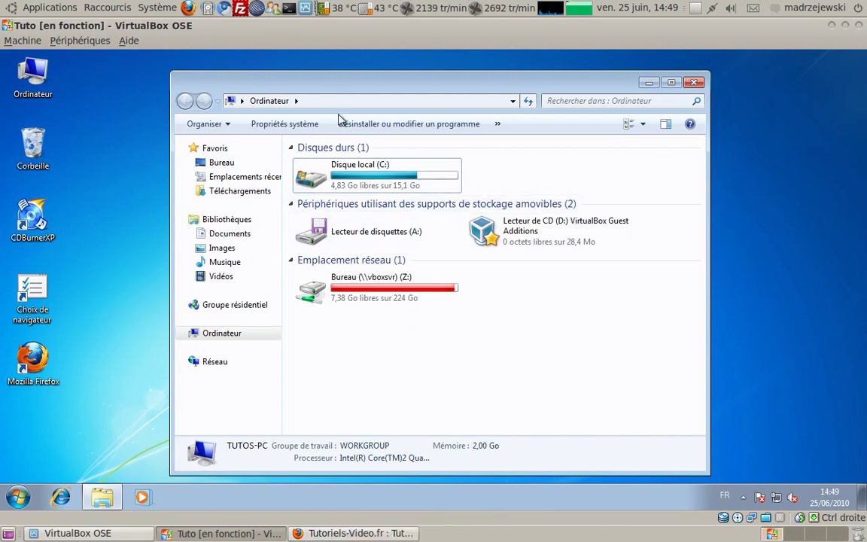
mouse_move(359, 181)
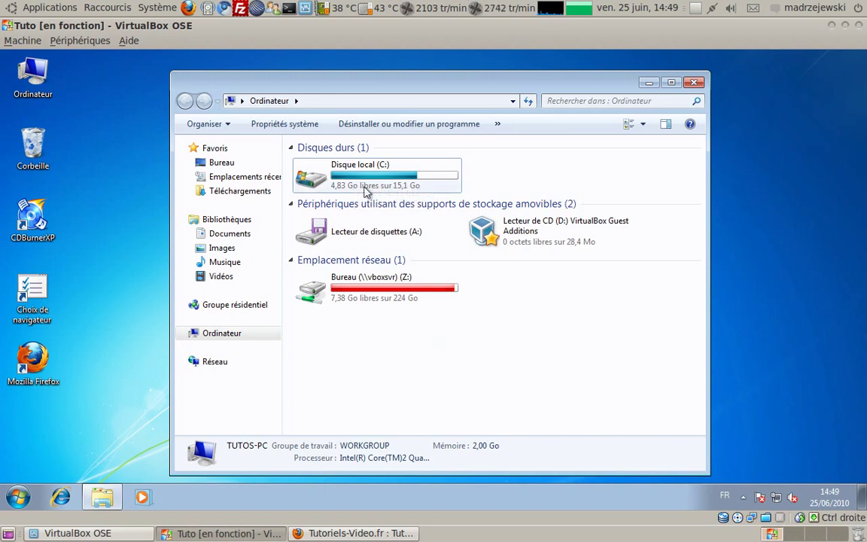
click(338, 184)
right_click(339, 183)
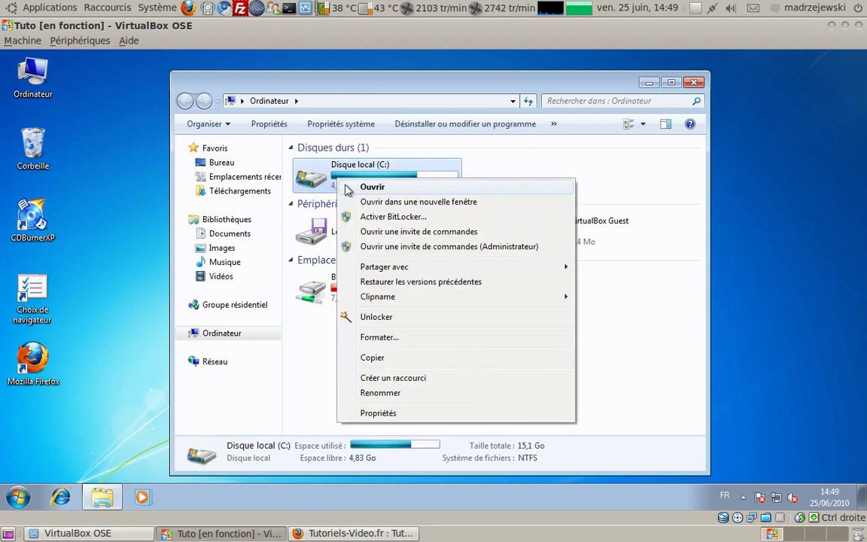
click(396, 414)
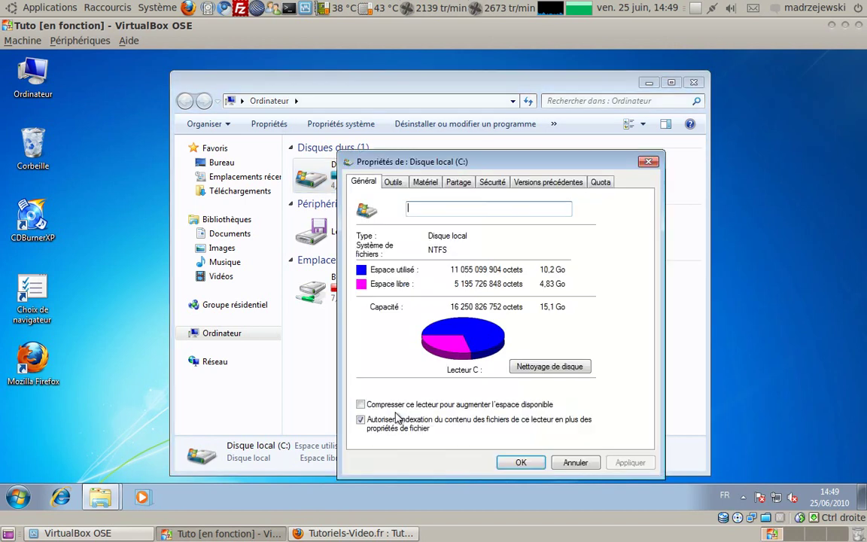
click(393, 182)
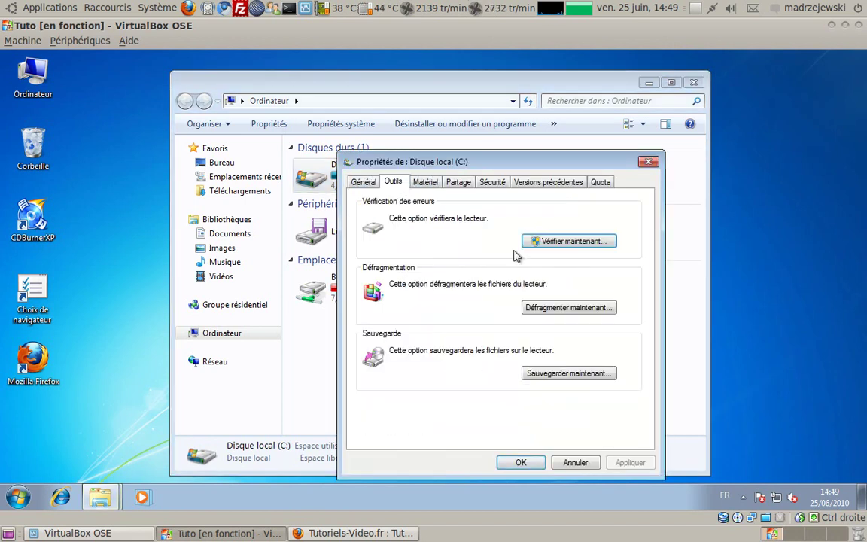
click(552, 311)
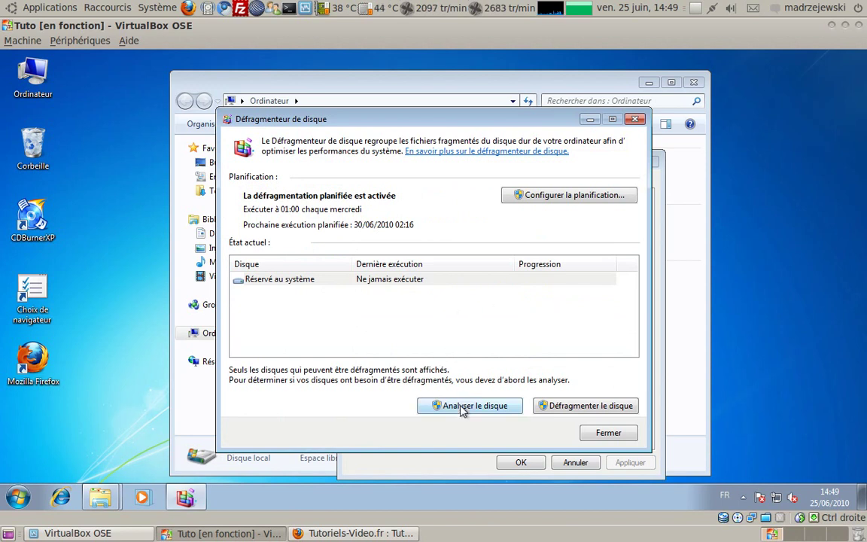
click(602, 433)
click(574, 462)
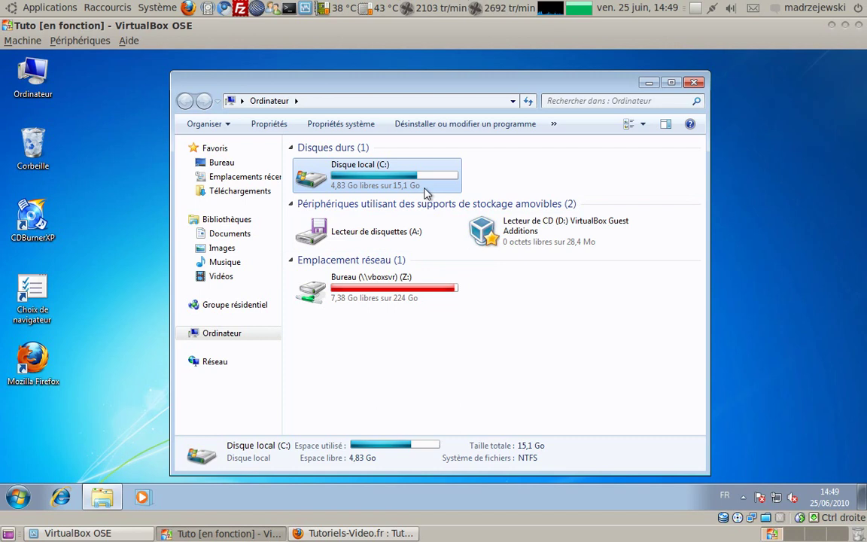
Close the Ordinateur window and launch Gérer from the Start menu's Ordinateur entry
mouse_move(426, 179)
click(695, 83)
click(17, 496)
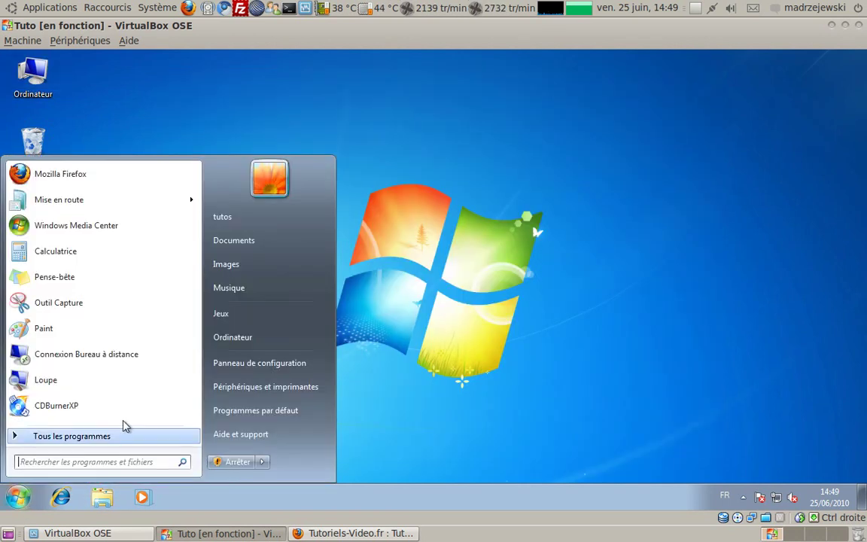
right_click(249, 340)
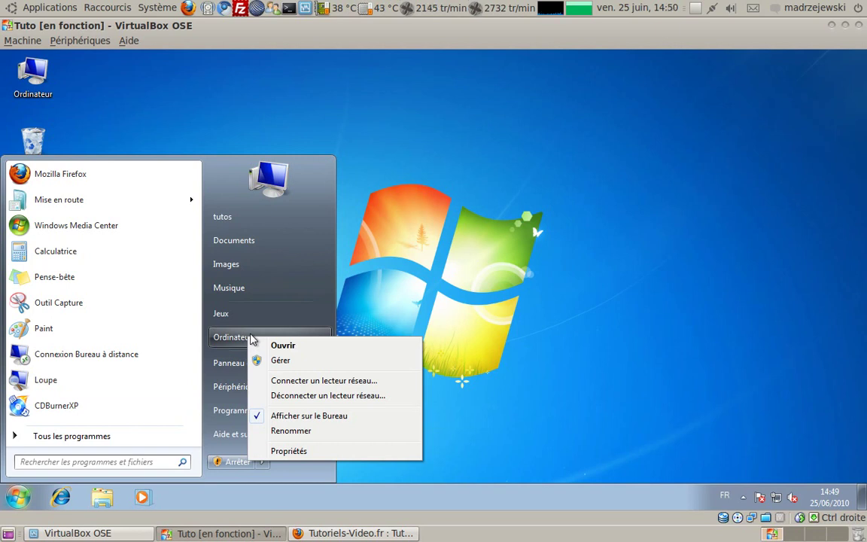
click(293, 363)
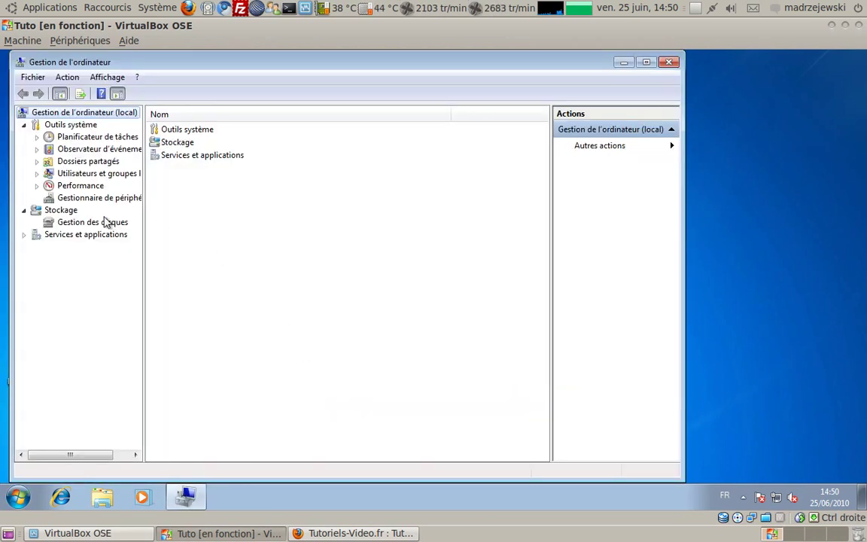
Open Gestion des disques and inspect Disk 0: C: at 15,13 Go plus 9,77 Go unallocated
click(67, 224)
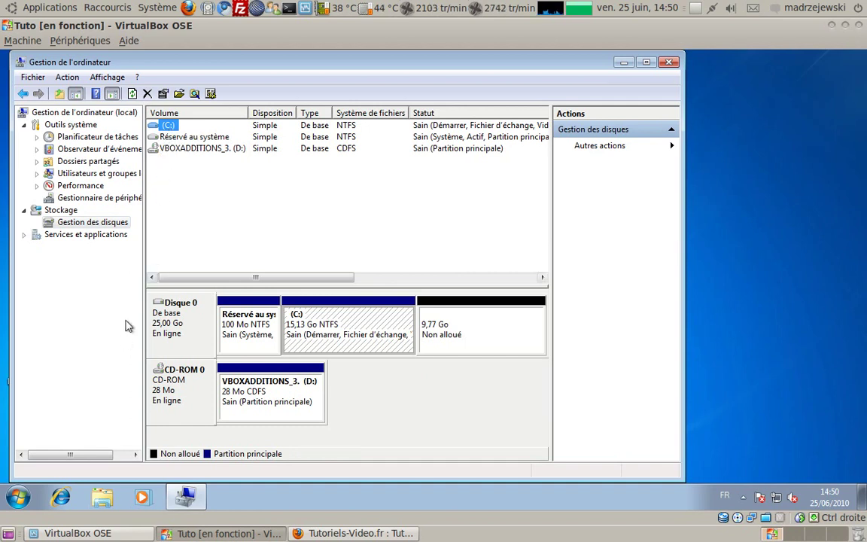
click(463, 347)
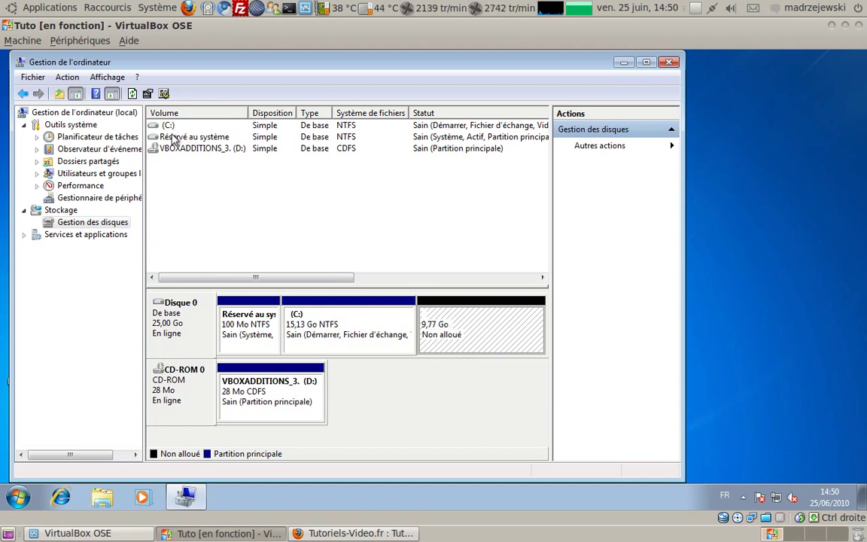
right_click(163, 126)
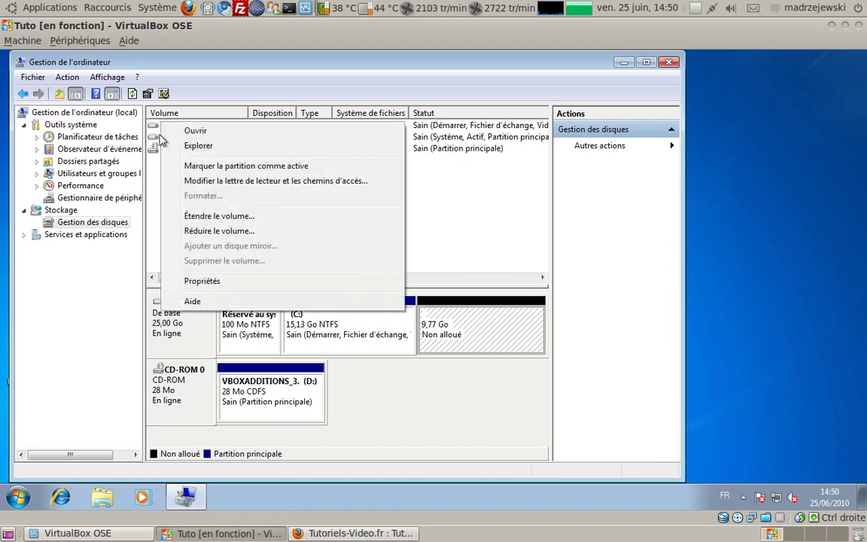
click(162, 128)
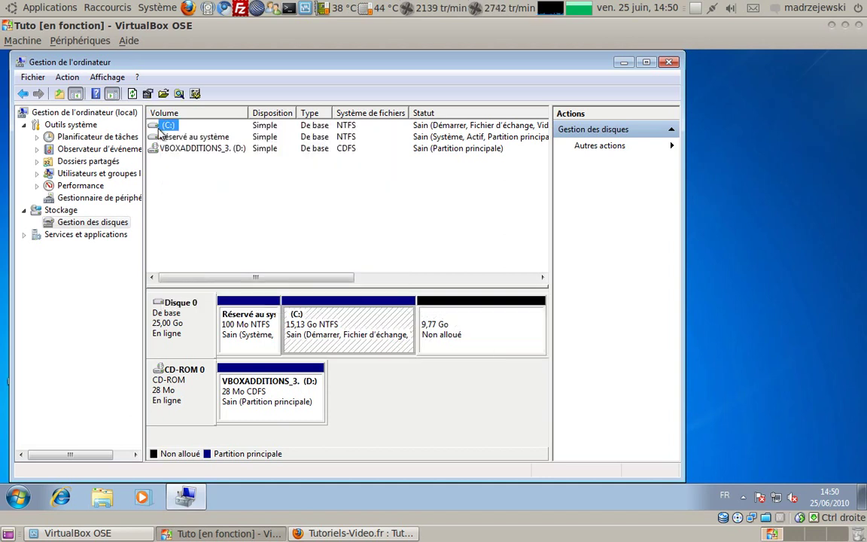
right_click(159, 128)
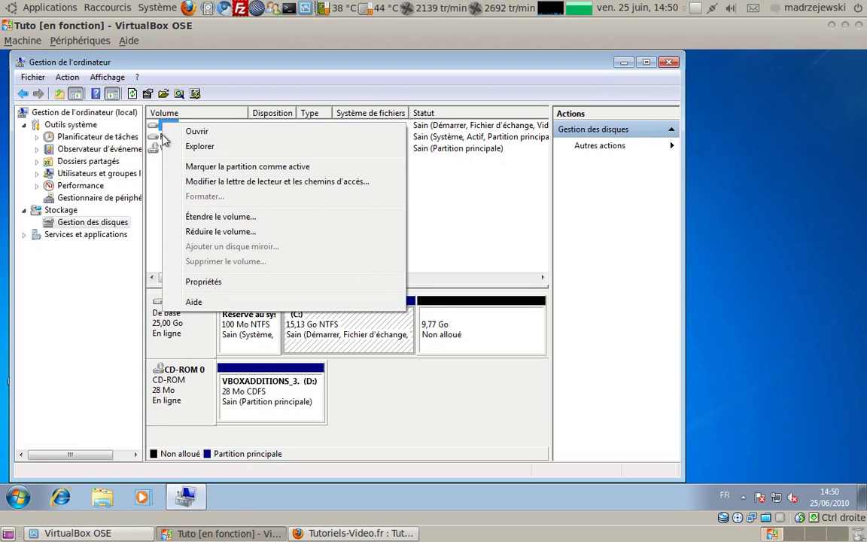
click(144, 189)
right_click(165, 126)
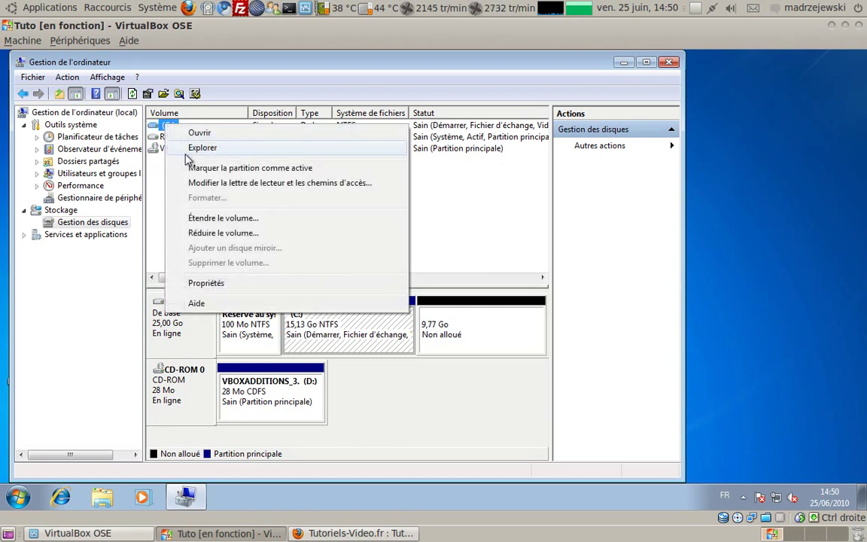
Try shrinking the C: volume twice, dismissing the damaged-volume error each time
click(226, 234)
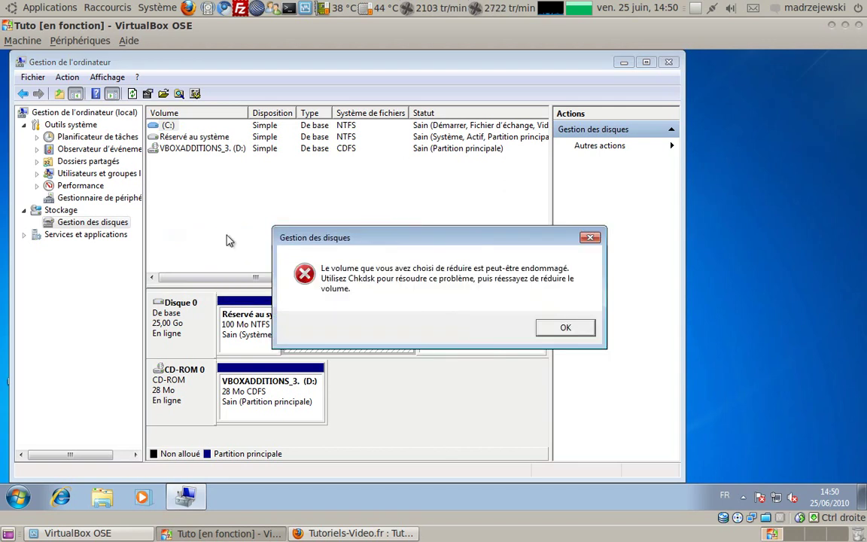
click(564, 328)
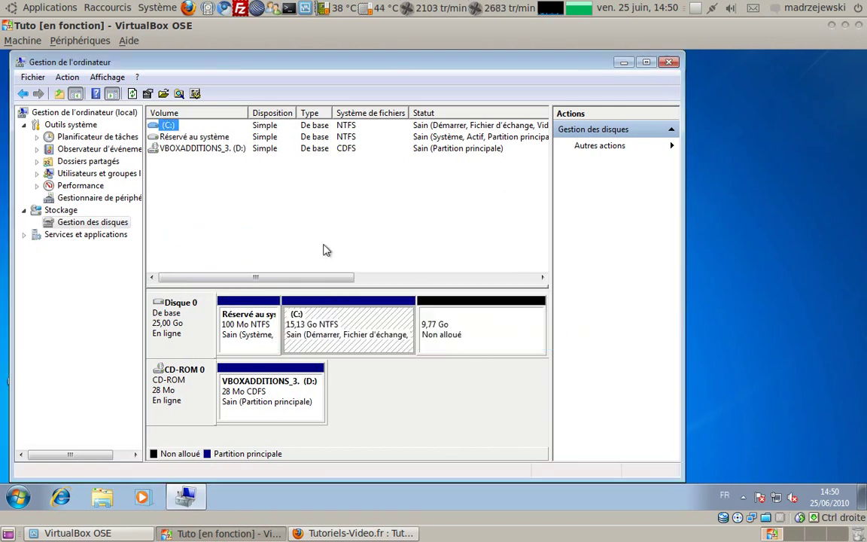
right_click(167, 125)
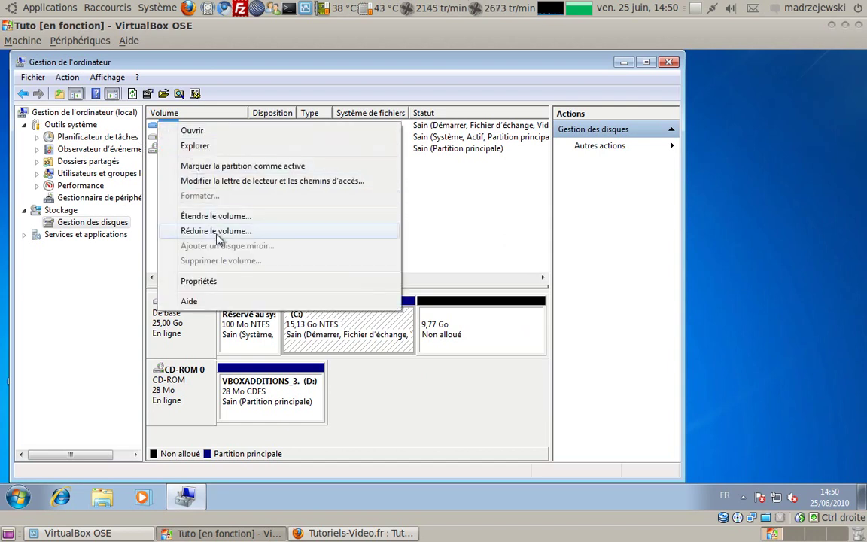
click(217, 231)
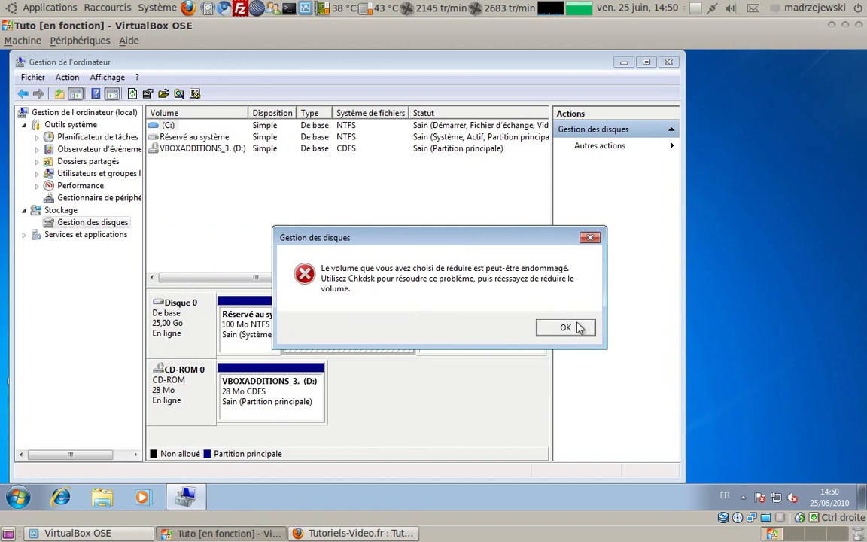
click(573, 328)
right_click(168, 127)
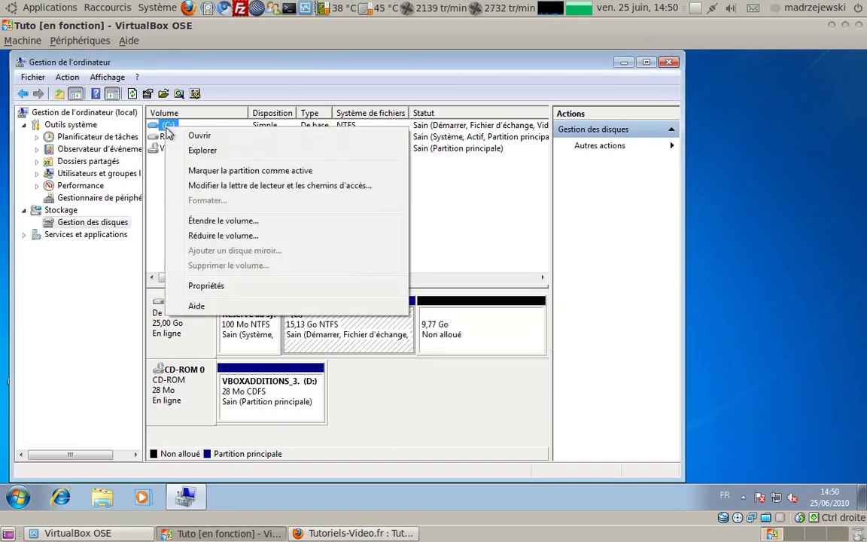
click(517, 224)
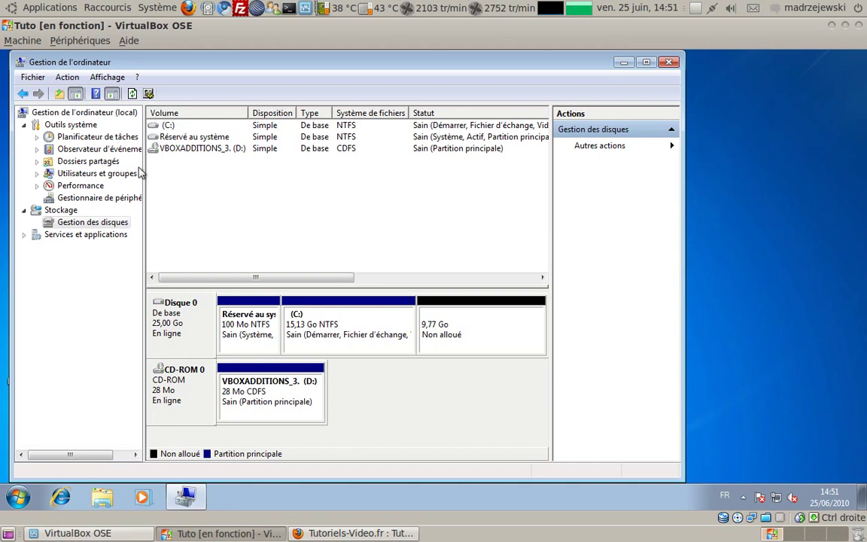
Review the C: partition actions without choosing one, then close Gestion de l'ordinateur
right_click(167, 123)
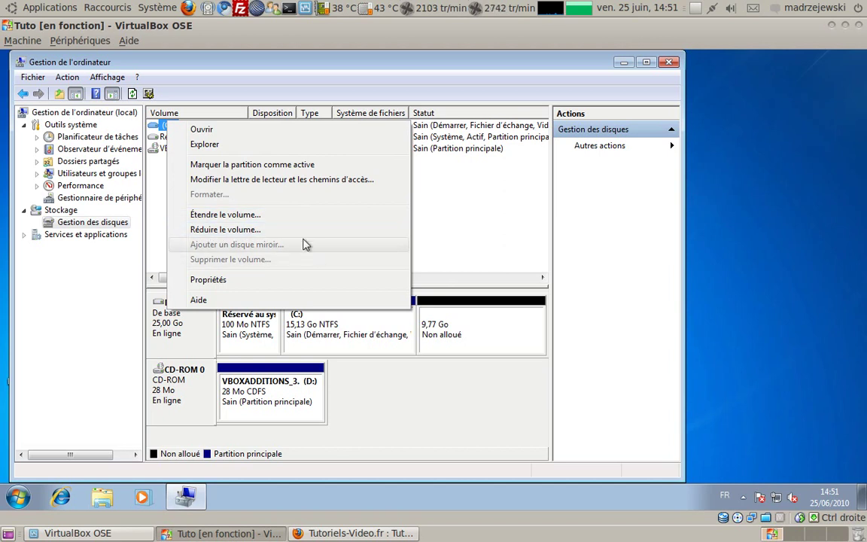
click(474, 238)
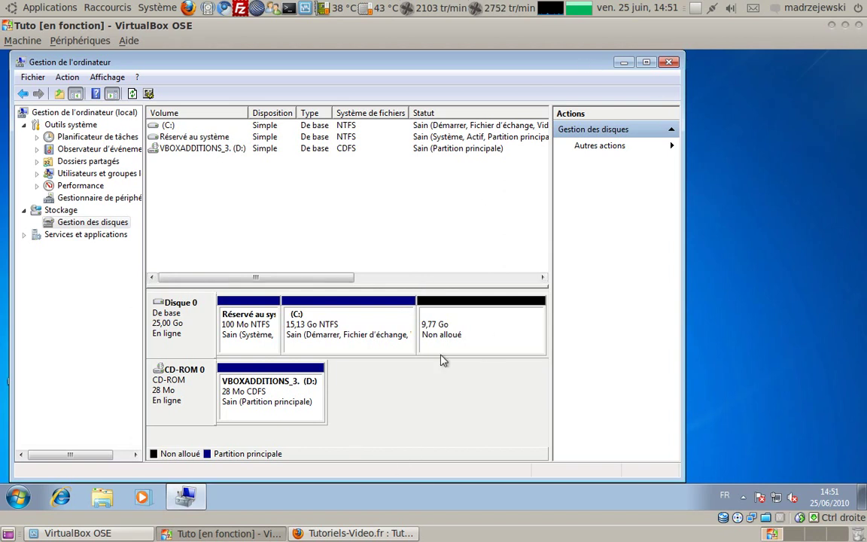
click(669, 63)
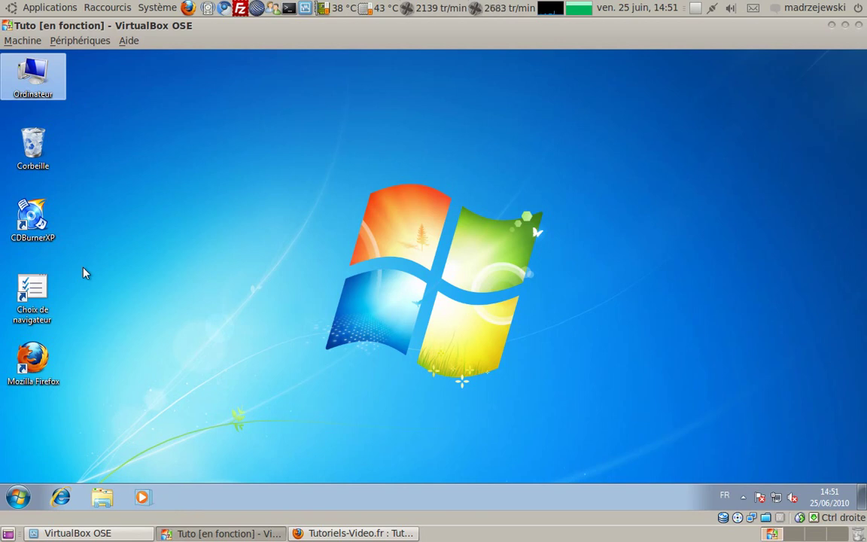
Open and dismiss the Windows 7 Start menu on the guest desktop
click(40, 244)
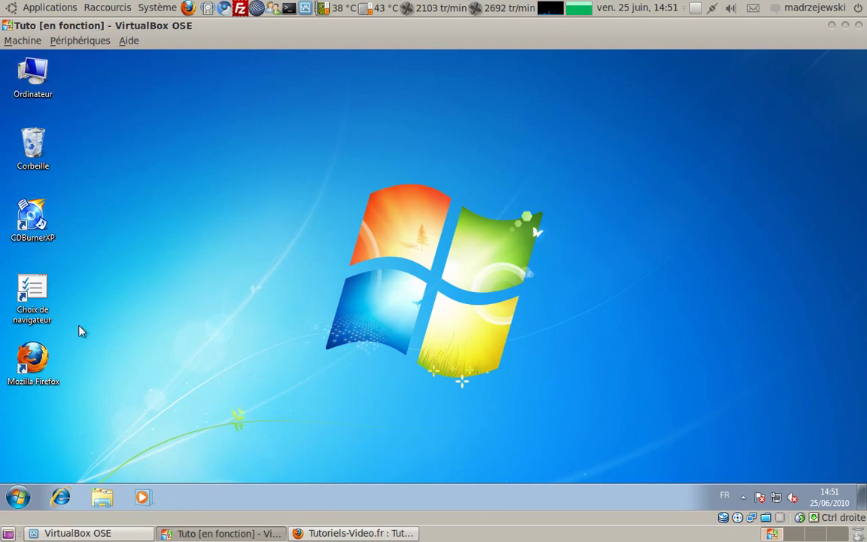
click(18, 497)
click(616, 350)
Power off the Tuto VM with Host+Q, return to the VirtualBox manager and minimise Firefox
key(Control_R+q)
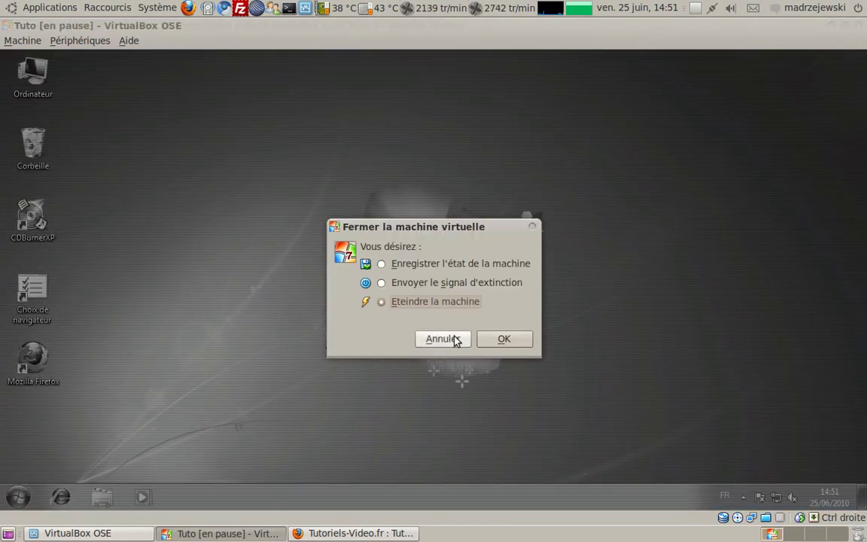
click(504, 336)
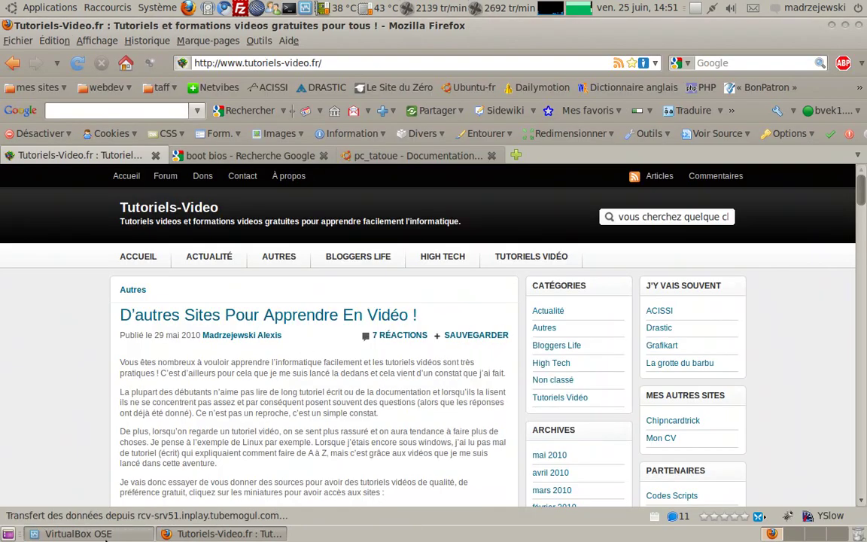
click(104, 535)
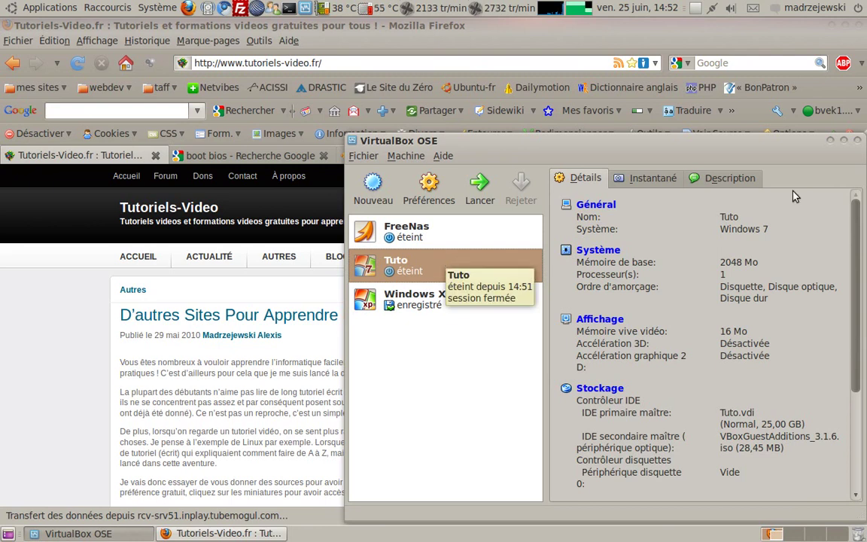
click(830, 27)
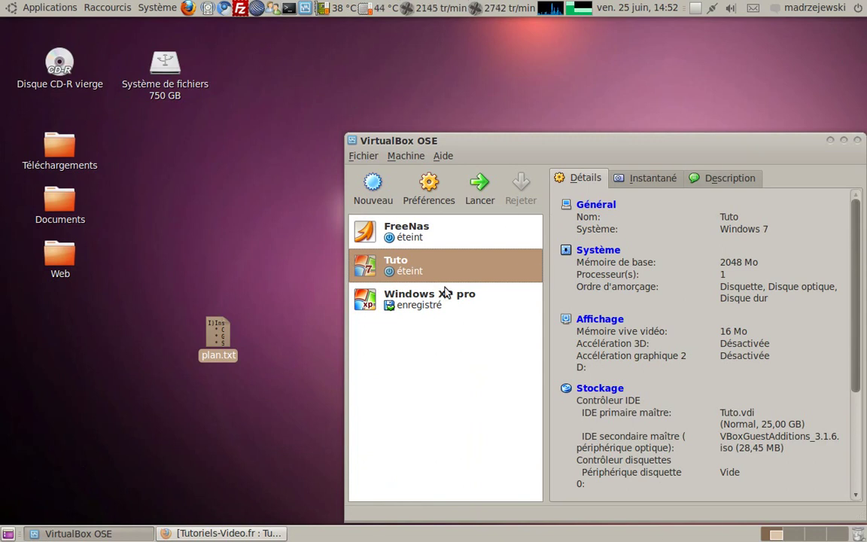
right_click(450, 277)
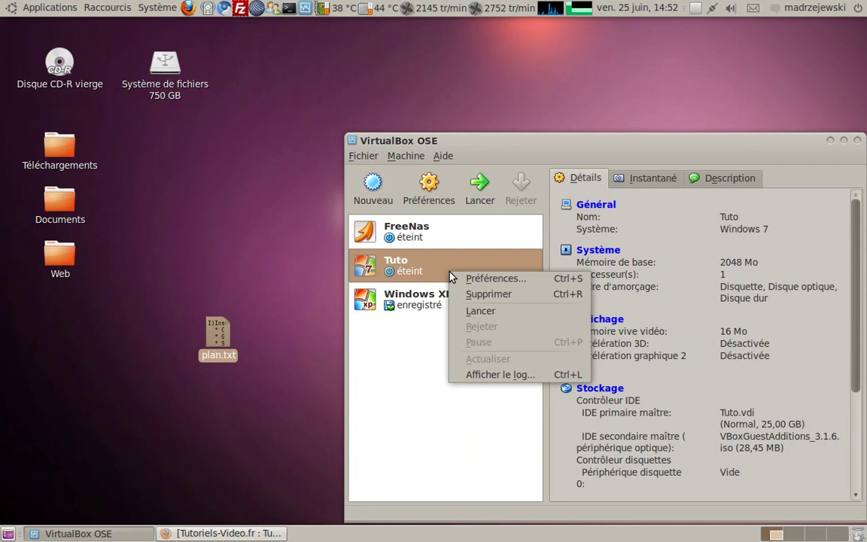
Add an IDE optical drive to Tuto loaded with ubuntu-10.04-desktop-i386.iso (699,44 MB)
click(465, 280)
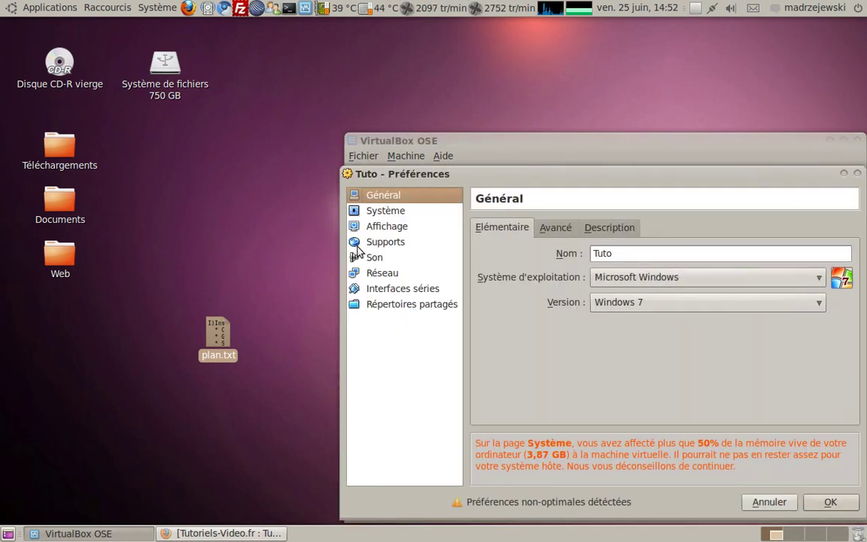
click(386, 245)
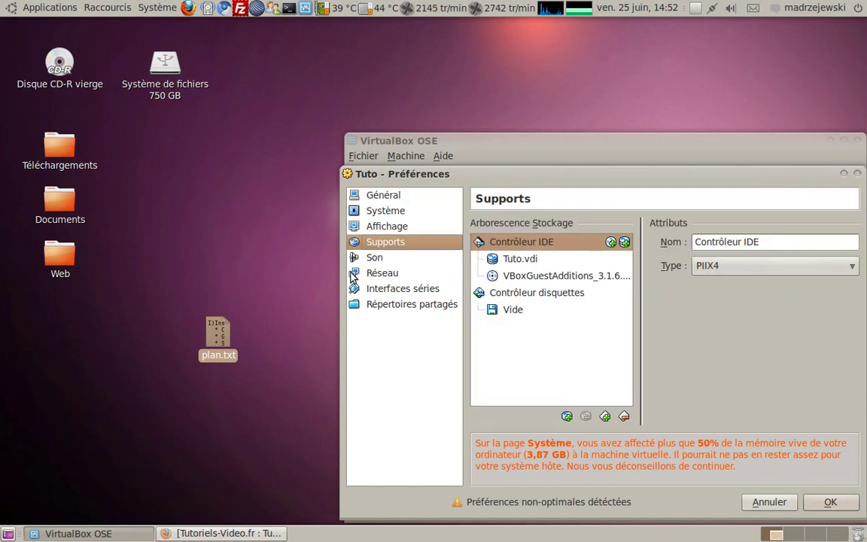
click(567, 416)
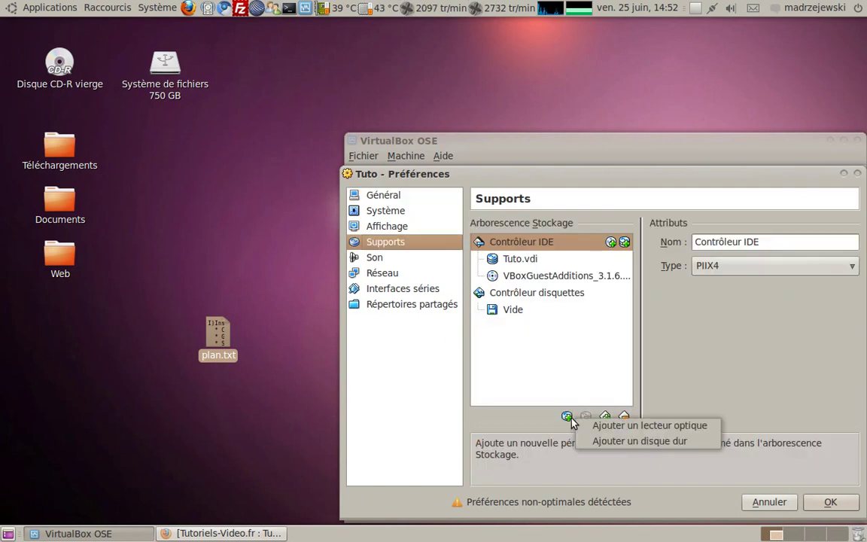
click(567, 416)
click(567, 416)
click(602, 427)
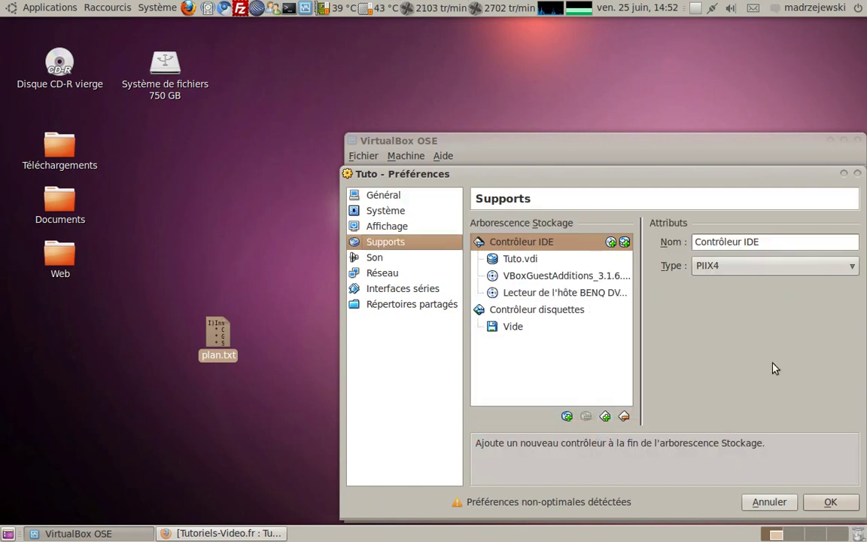
click(589, 277)
click(586, 294)
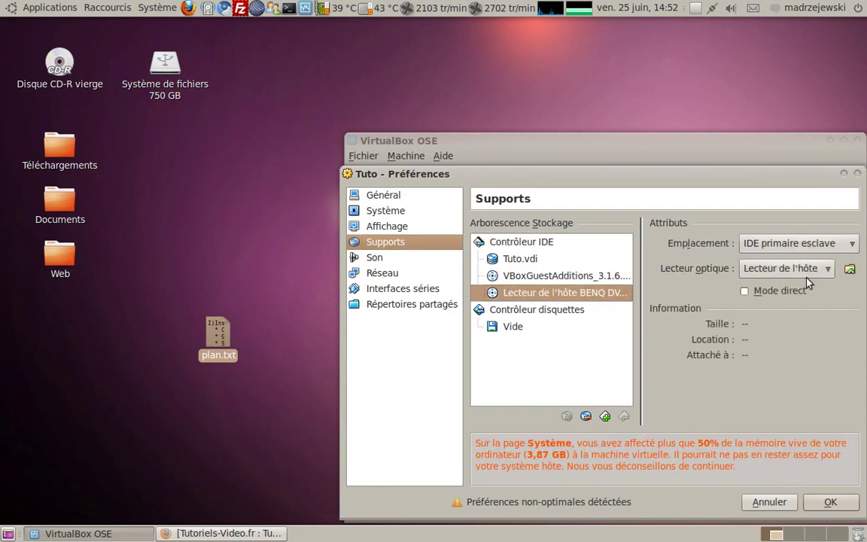
click(850, 269)
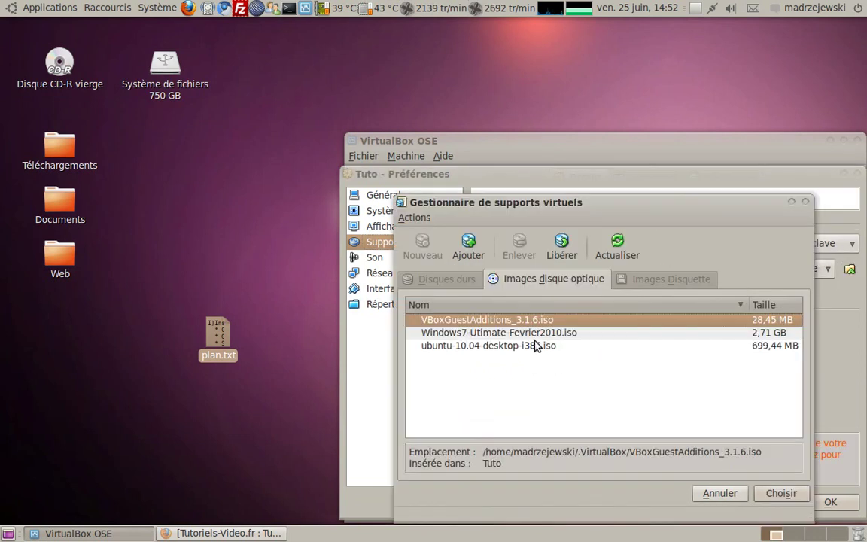
click(527, 346)
click(780, 493)
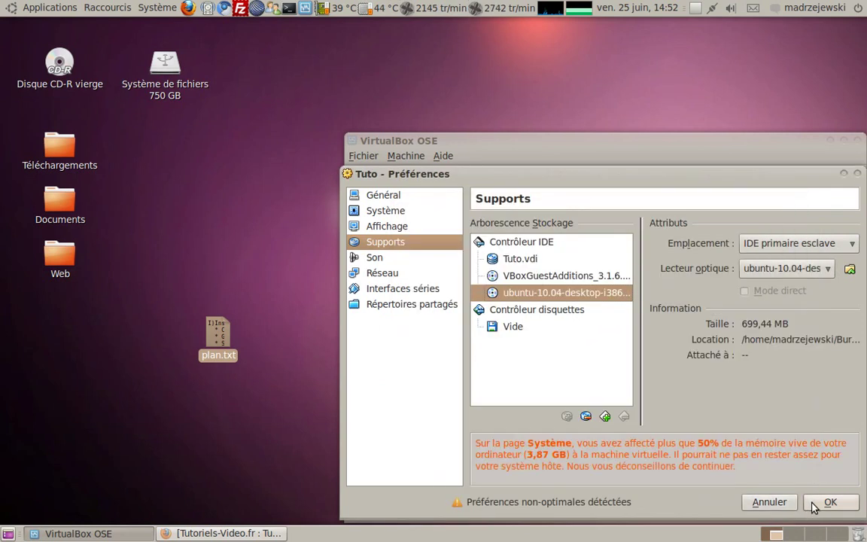
click(828, 502)
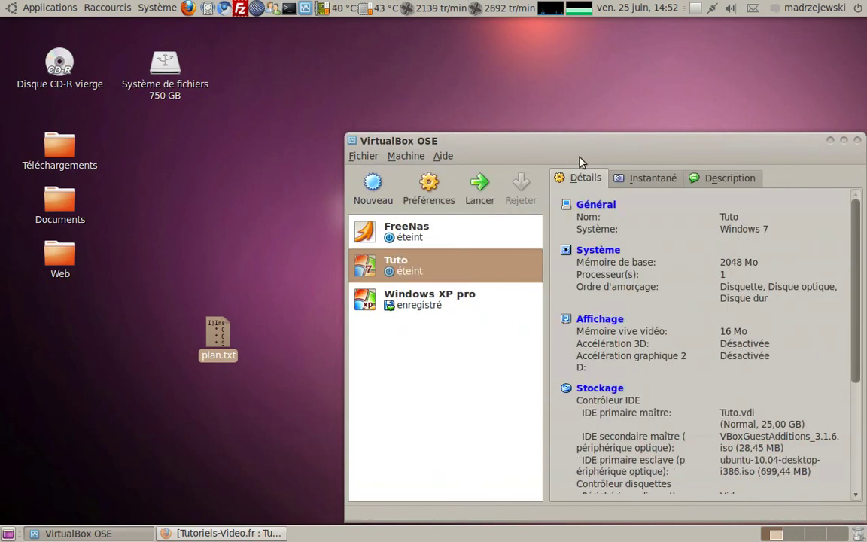
Move the VirtualBox manager window up and left, then bring Firefox back to the front
drag(630, 143, 623, 123)
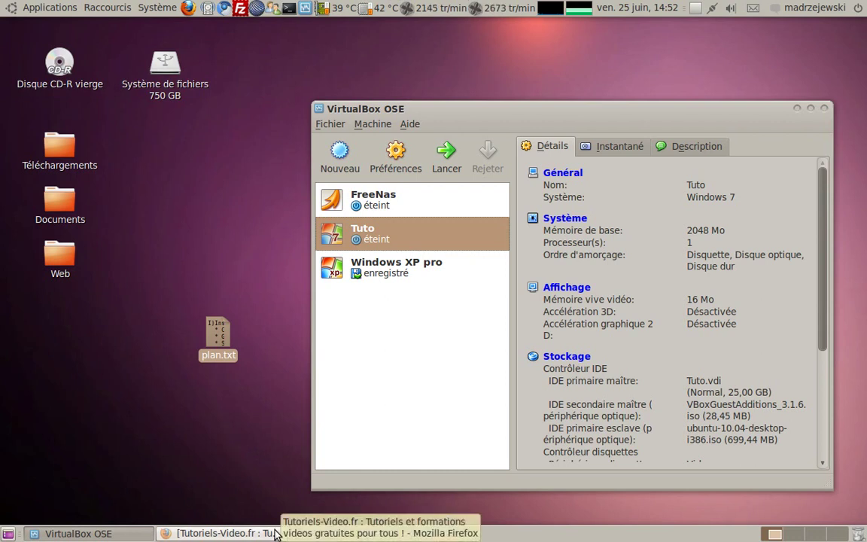
click(230, 534)
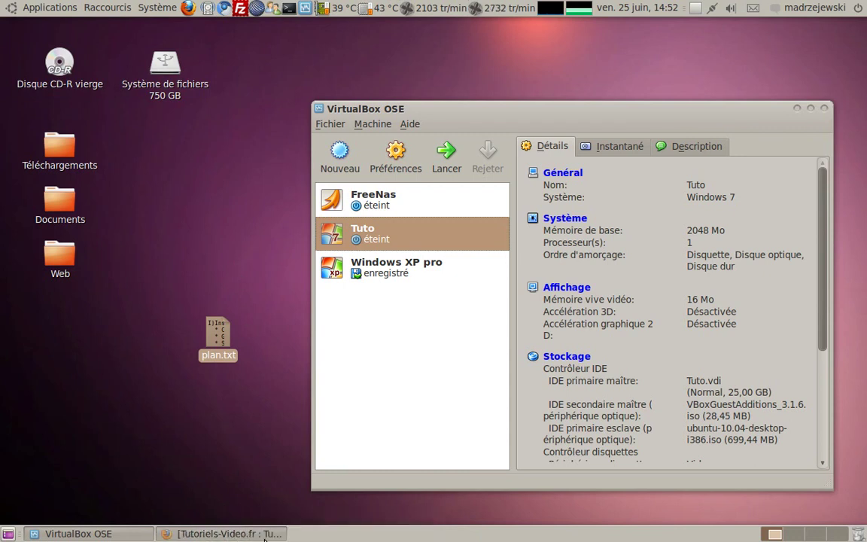
Open the 01net tutorial 'Modifier la séquence de boot du Bios' from the boot bios results
click(305, 156)
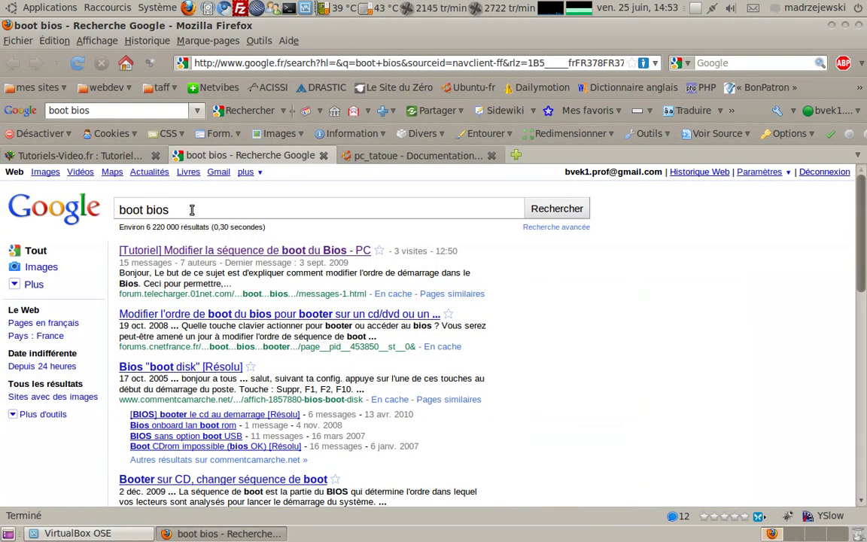
click(150, 250)
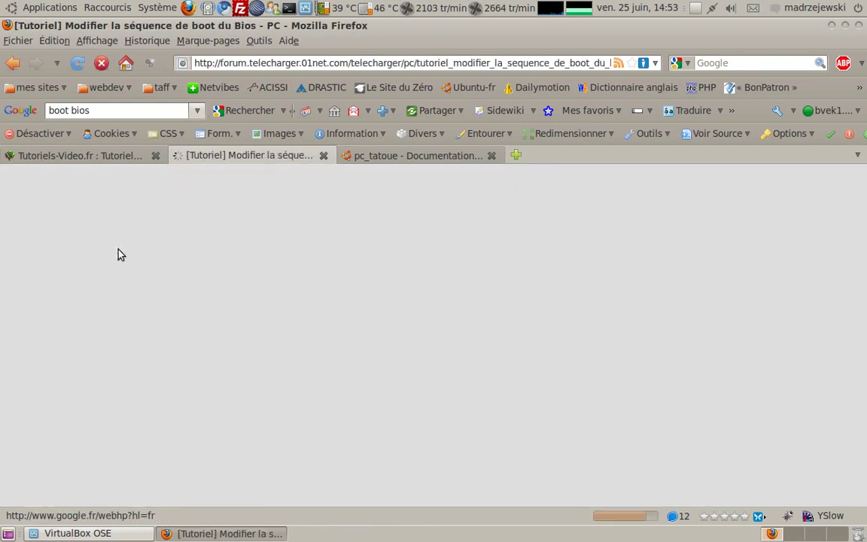
scroll(147, 249, down, 10)
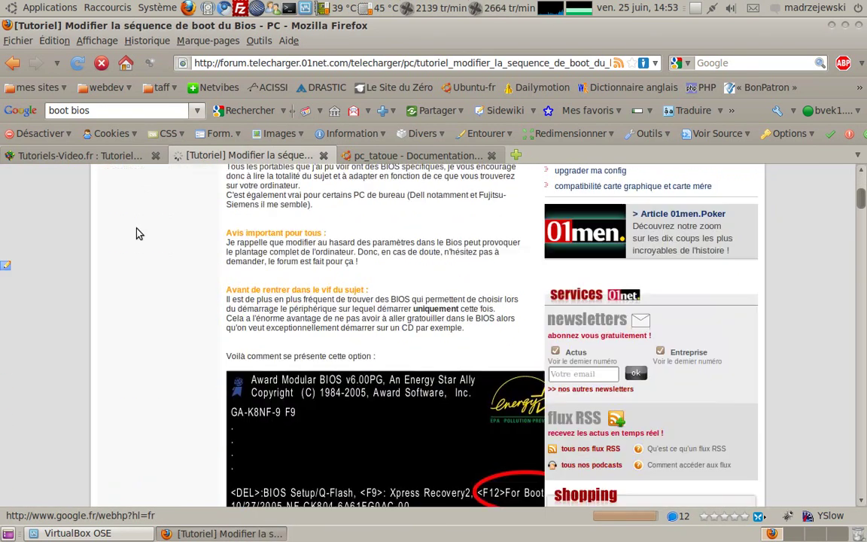
scroll(139, 234, up, 4)
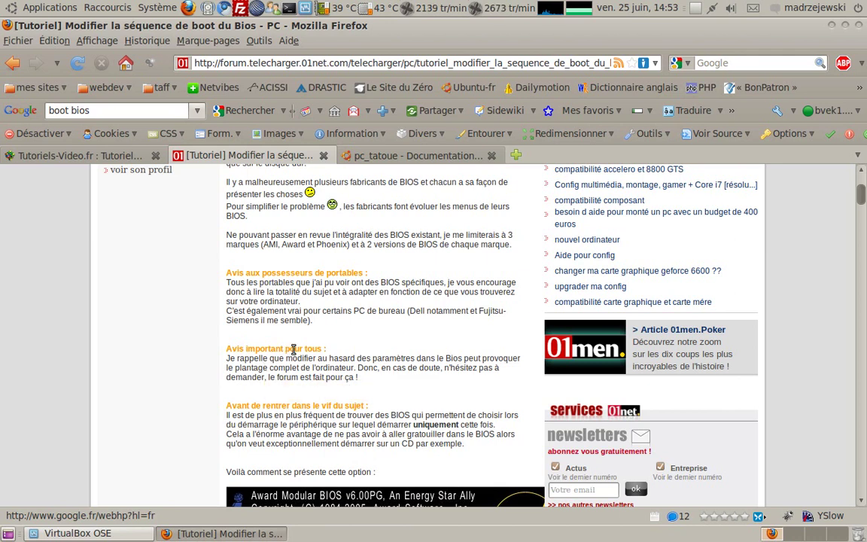
Read down through the Award, Phoenix and AMI BIOS screenshots, then minimise Firefox
mouse_move(301, 366)
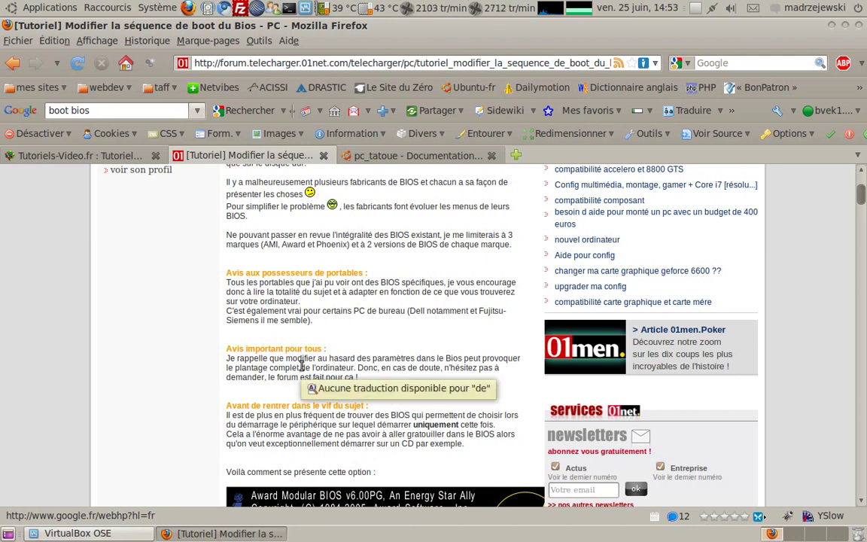
scroll(301, 366, down, 4)
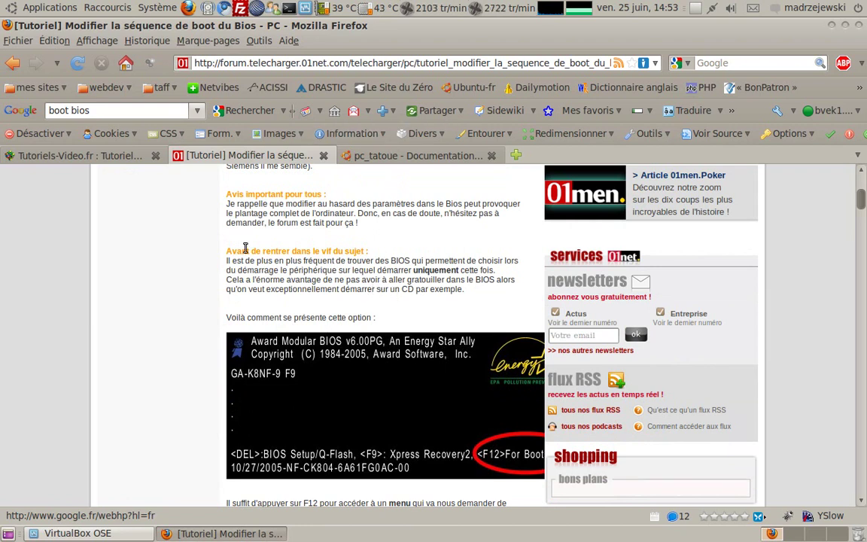
scroll(260, 390, down, 2)
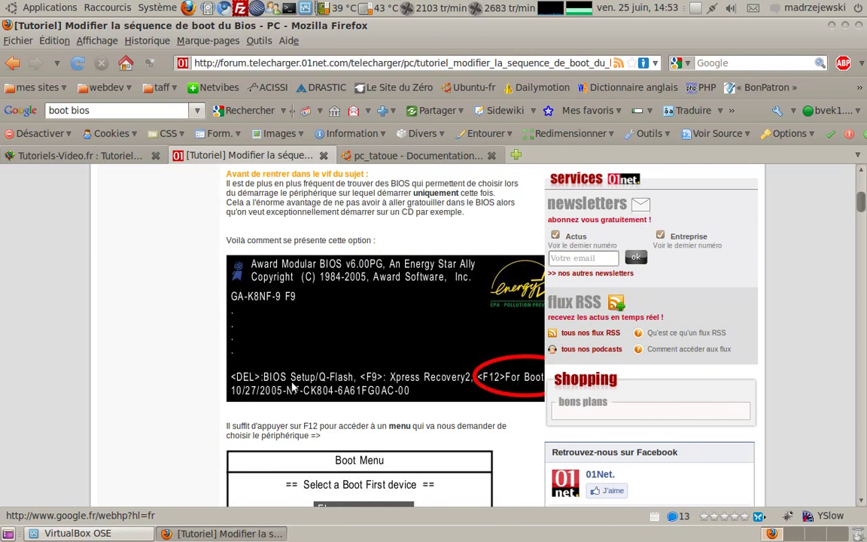
scroll(255, 390, down, 1)
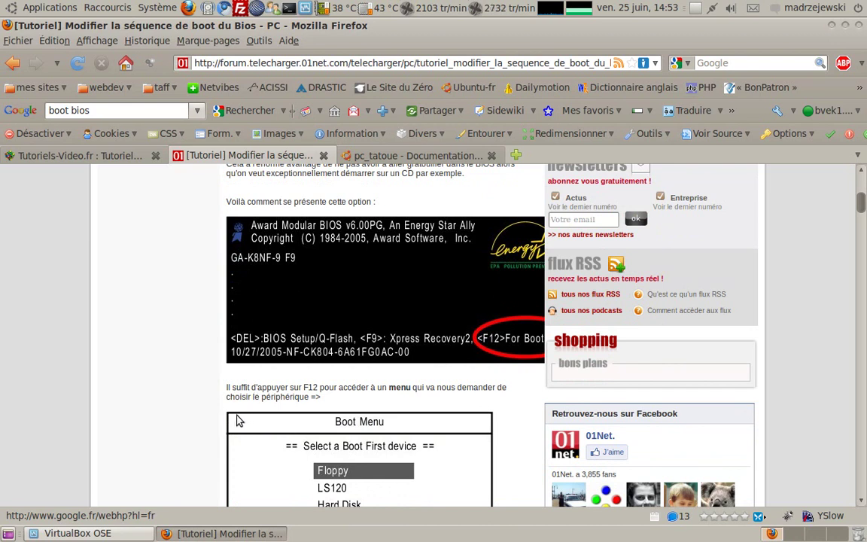
scroll(242, 416, down, 6)
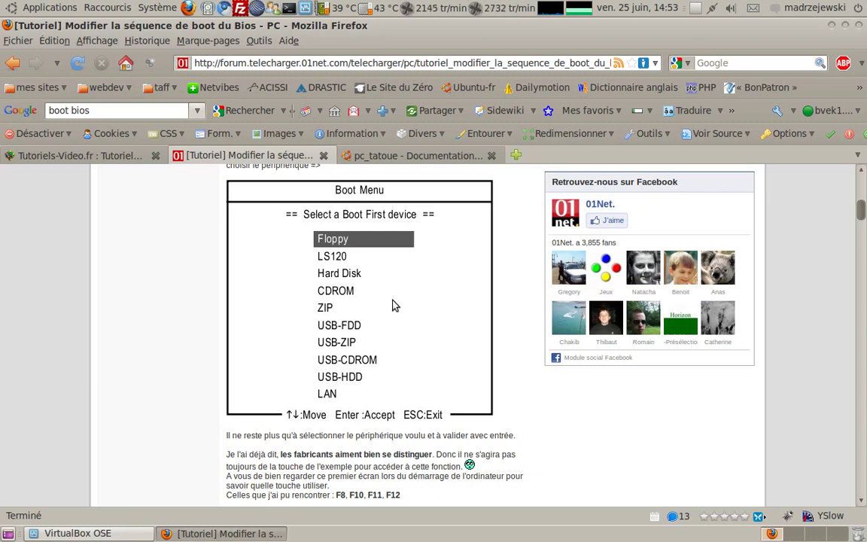
scroll(373, 353, down, 5)
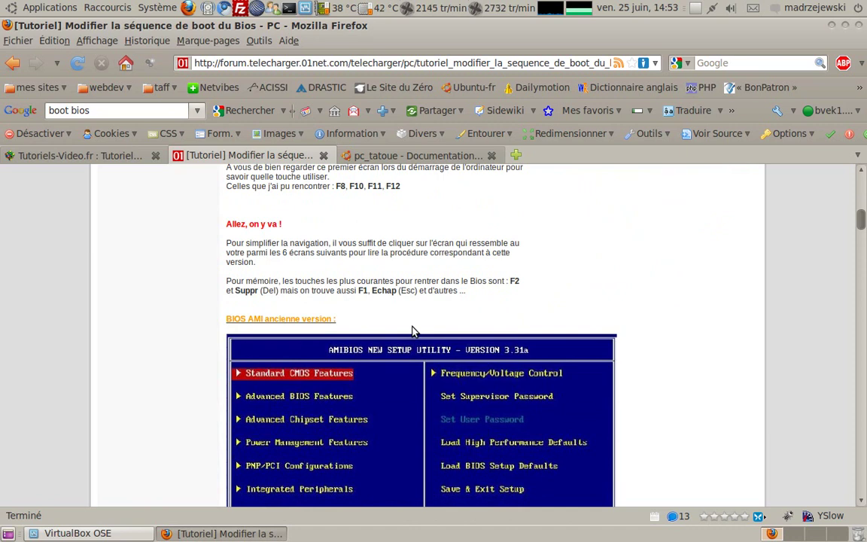
scroll(358, 385, down, 3)
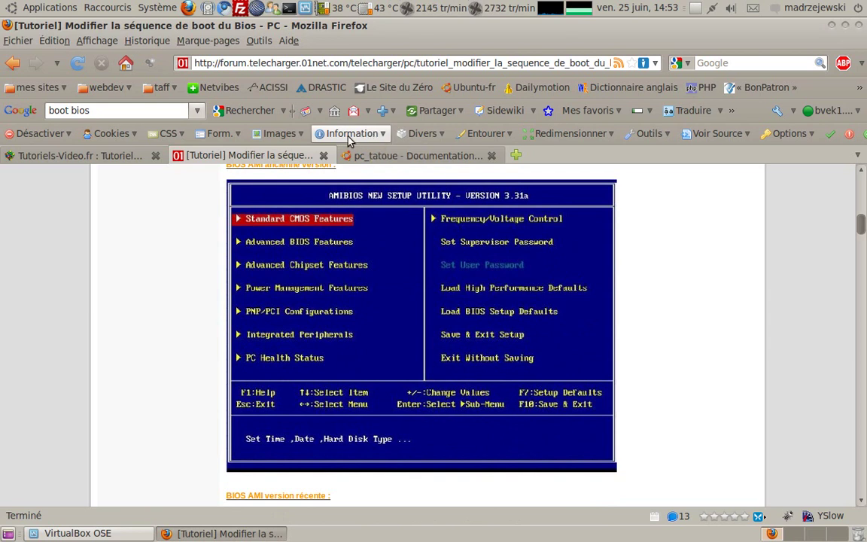
scroll(712, 360, down, 3)
scroll(678, 346, down, 3)
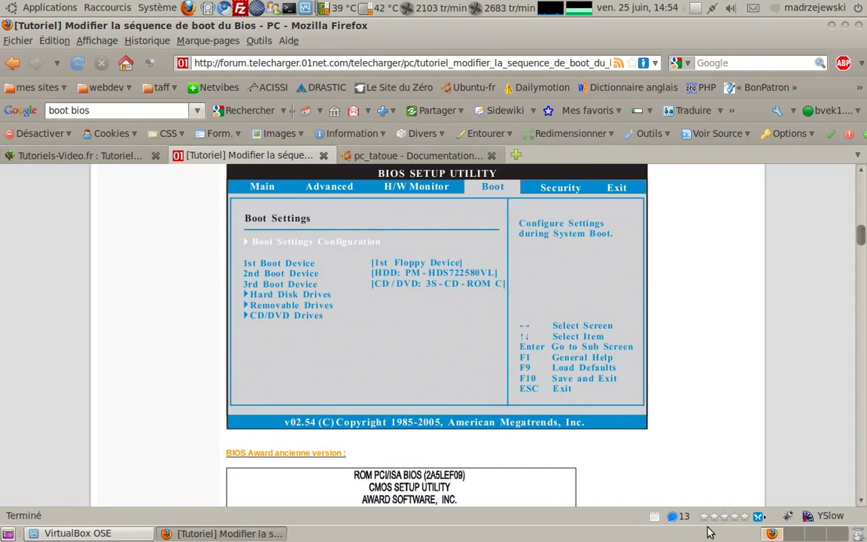
scroll(683, 331, down, 3)
scroll(683, 324, down, 3)
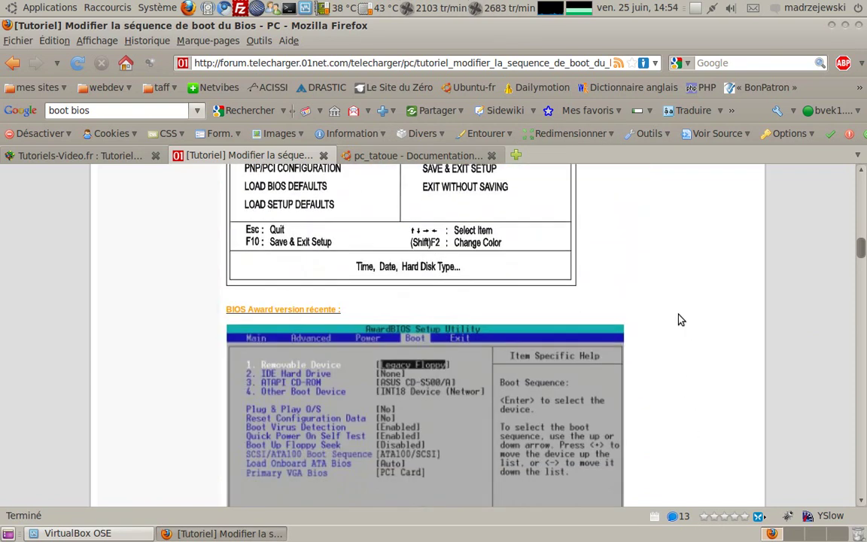
scroll(677, 317, down, 8)
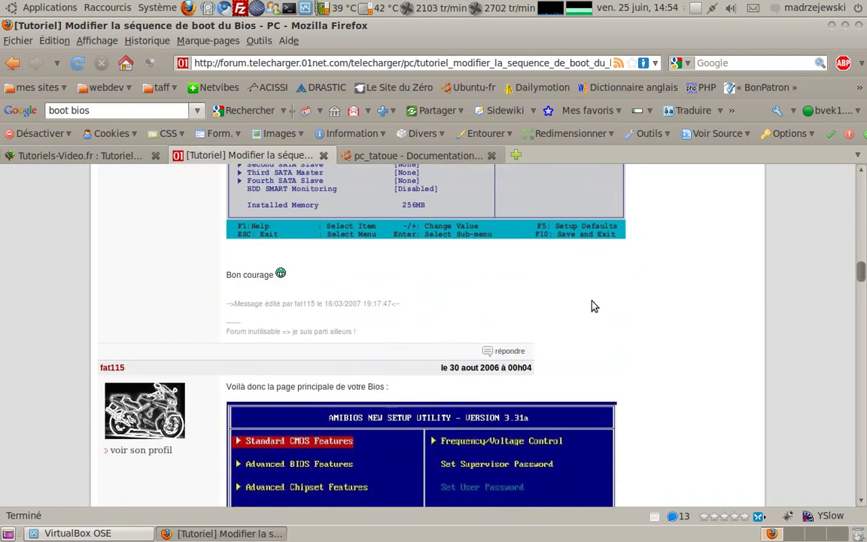
scroll(592, 306, down, 1)
scroll(593, 307, up, 3)
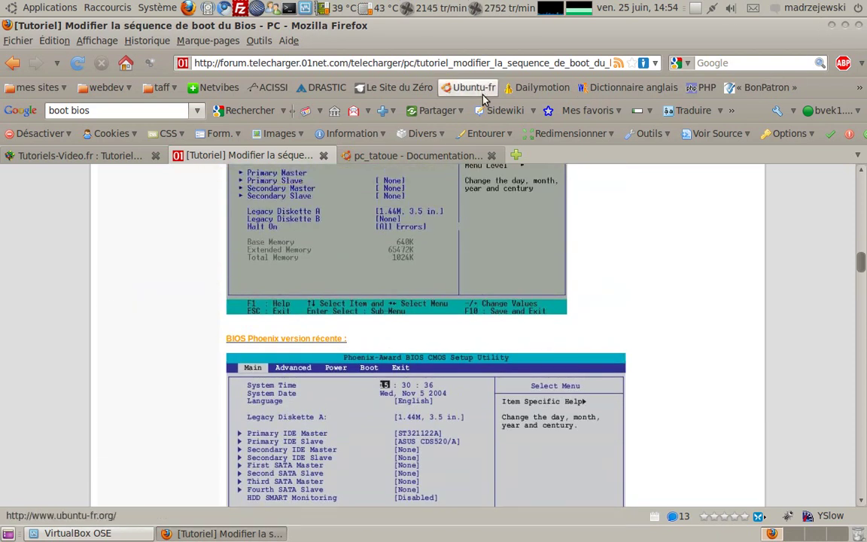
click(831, 25)
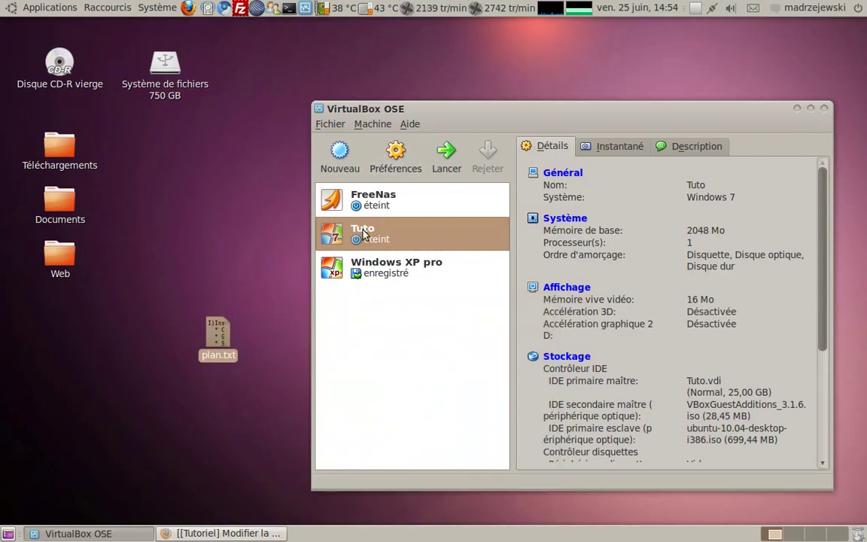
Start Tuto, boot it from the CD and set the Ubuntu boot menu language to Français
double_click(331, 235)
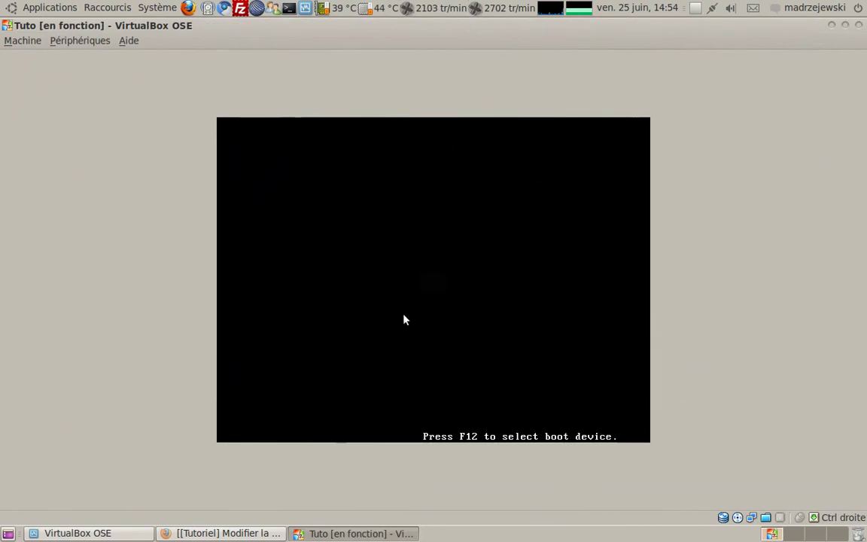
key(F12)
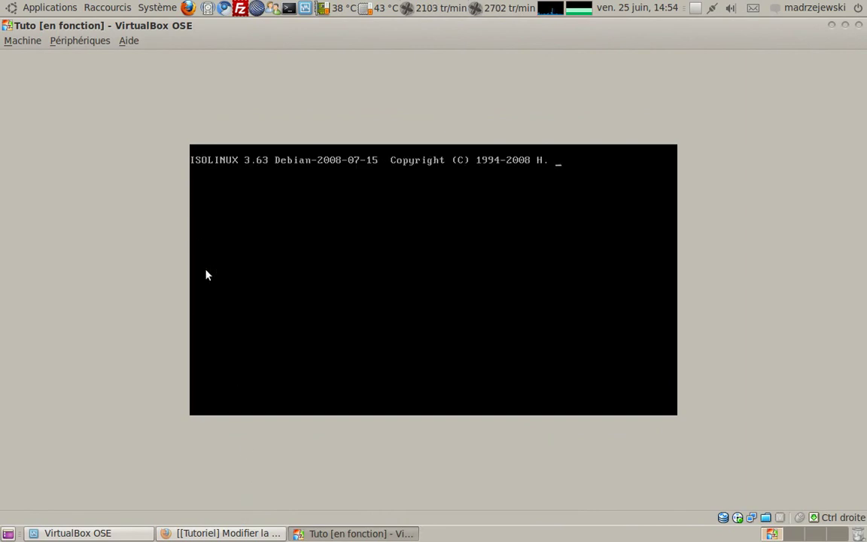
key(c)
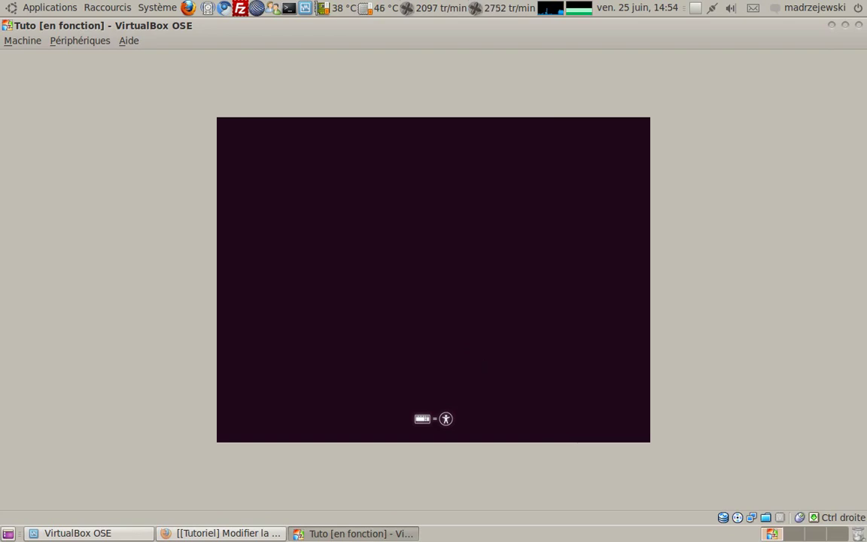
key(space)
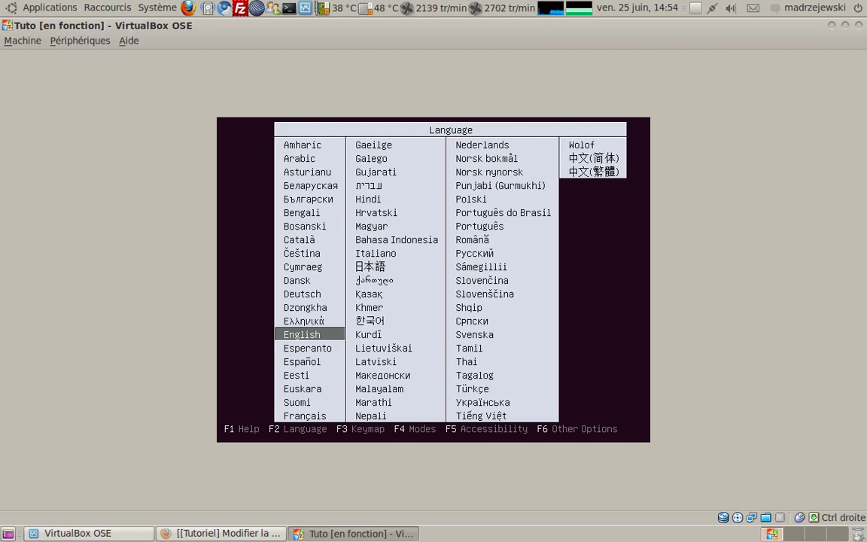
key(Down)
key(Down)
key(Down)
key(Down)
key(Down)
key(Down)
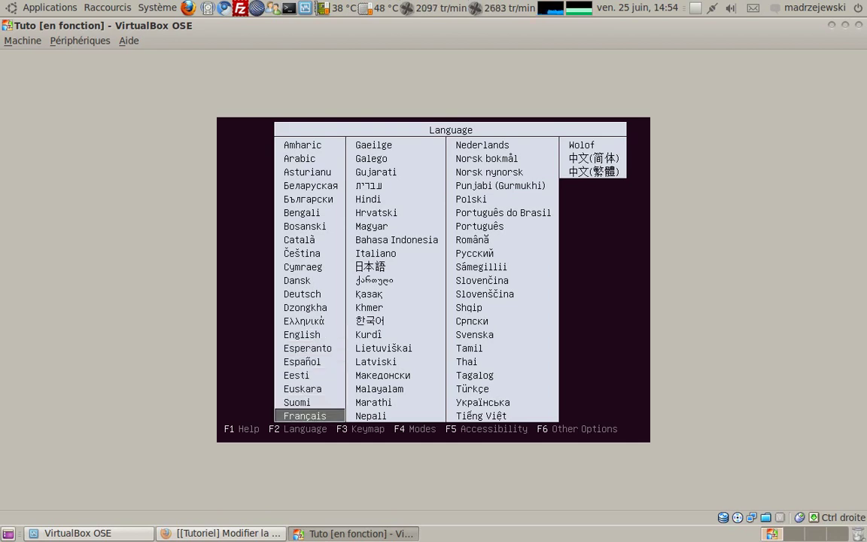
key(Return)
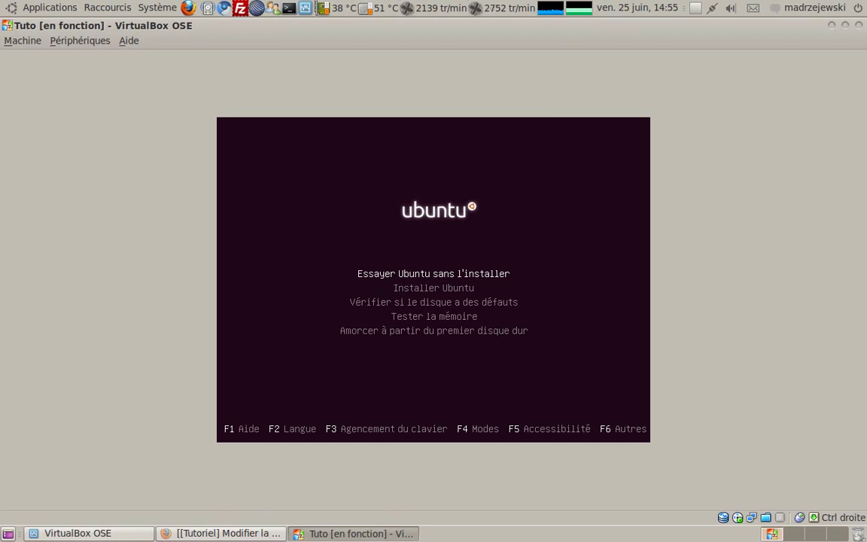
Start Ubuntu in 'Essayer Ubuntu sans l'installer' live mode
key(Return)
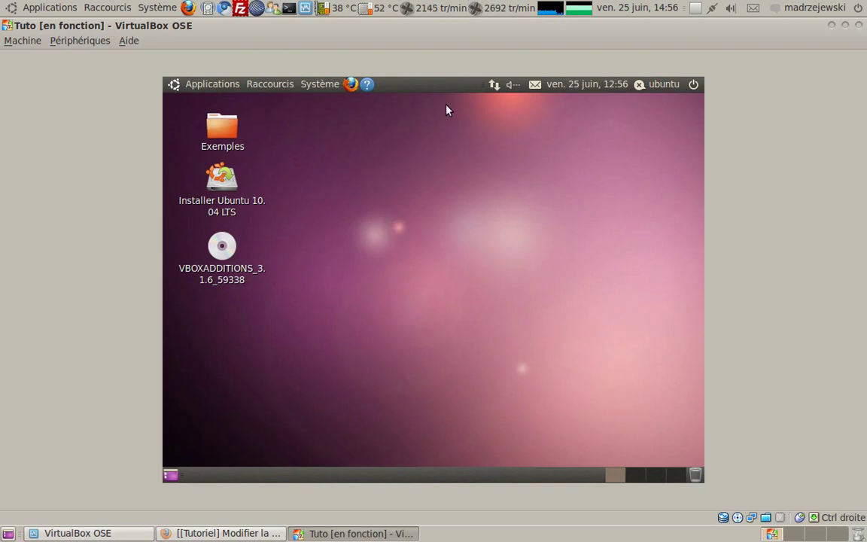
click(234, 82)
mouse_move(268, 84)
mouse_move(313, 78)
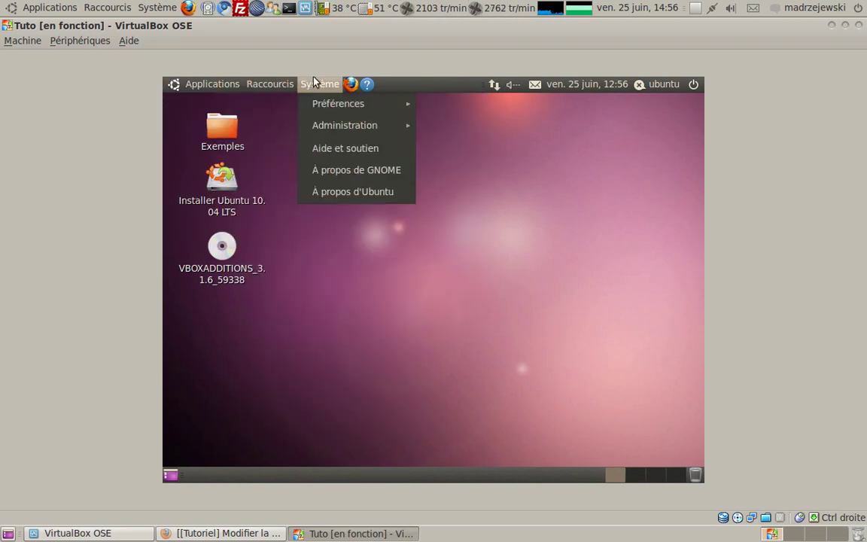
click(527, 332)
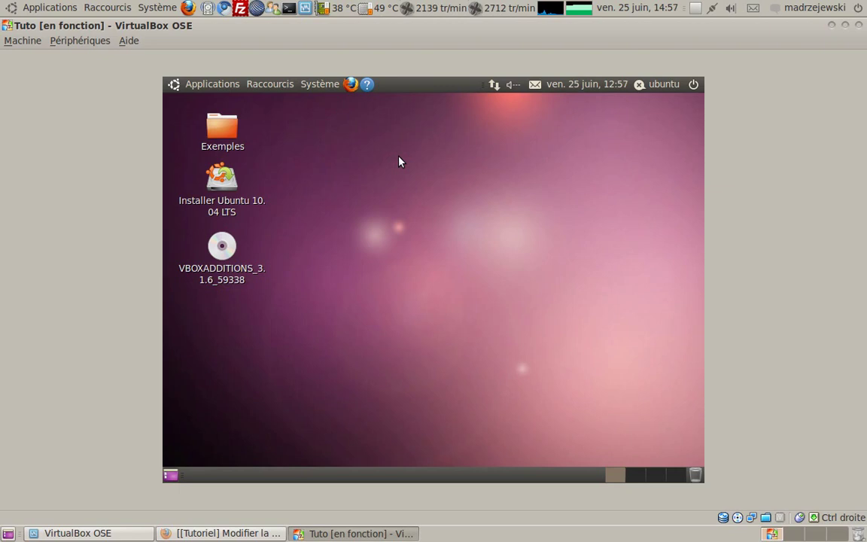
click(217, 85)
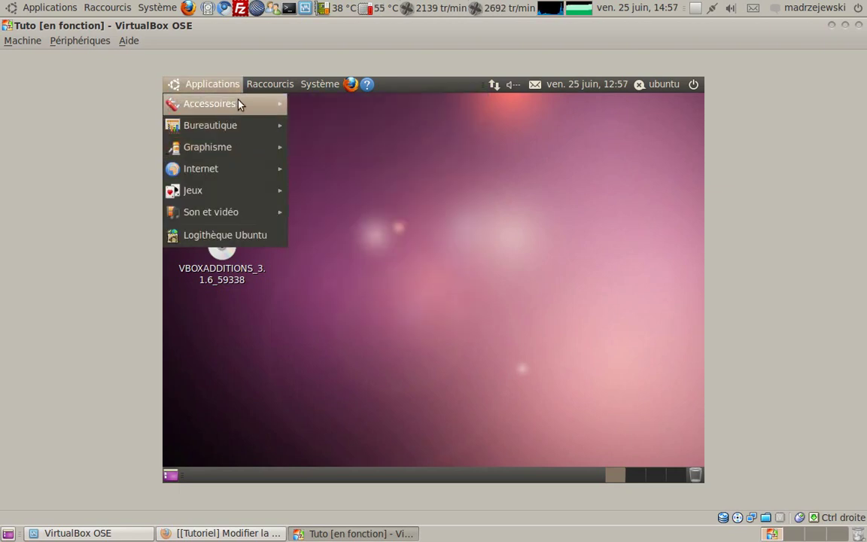
mouse_move(331, 85)
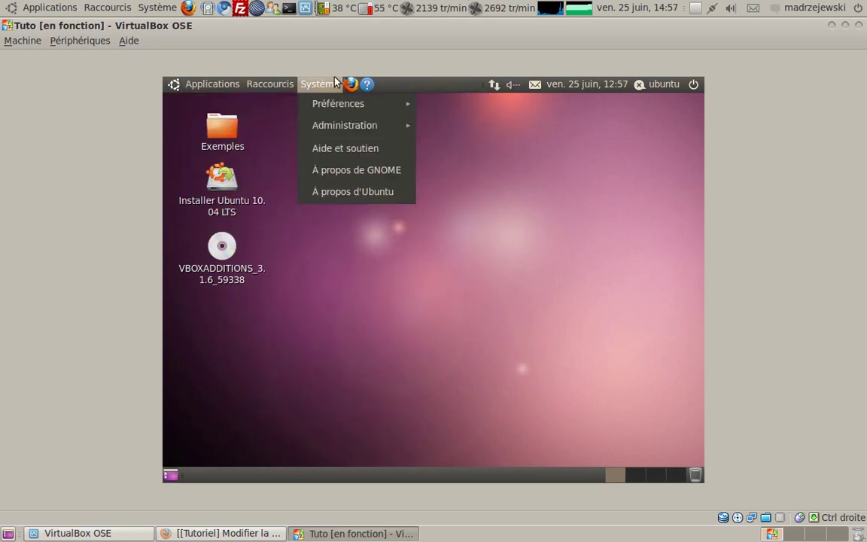
click(599, 273)
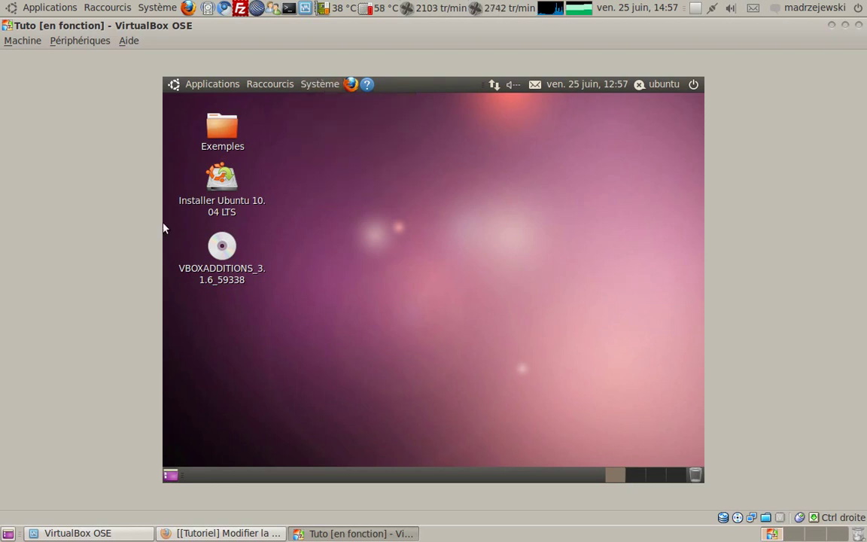
Launch the Ubuntu 10.04 LTS installer and continue with Français as the language
double_click(221, 205)
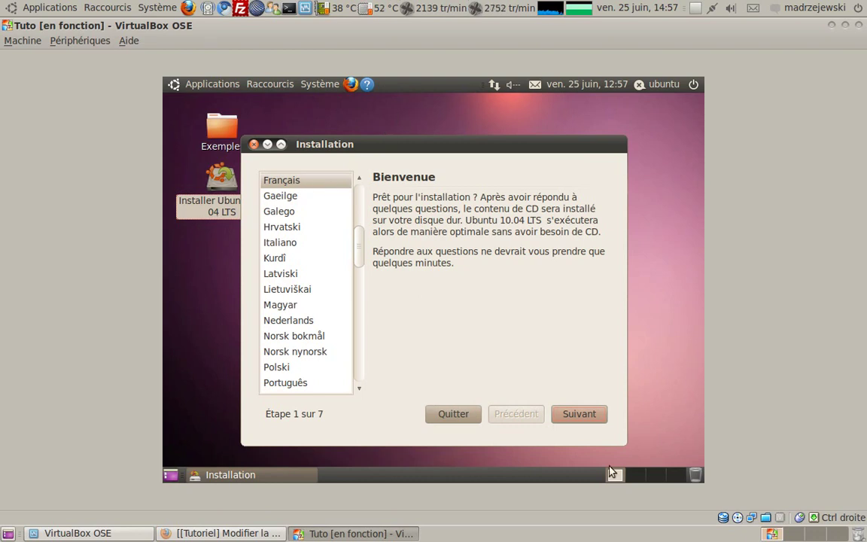
click(575, 414)
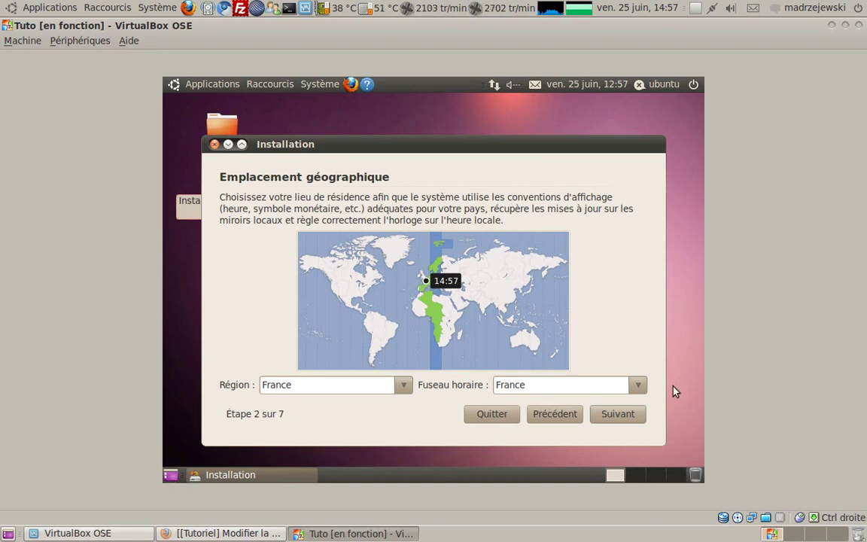
Keep France as location, test and keep the France - Autre keyboard layout, and continue
click(624, 413)
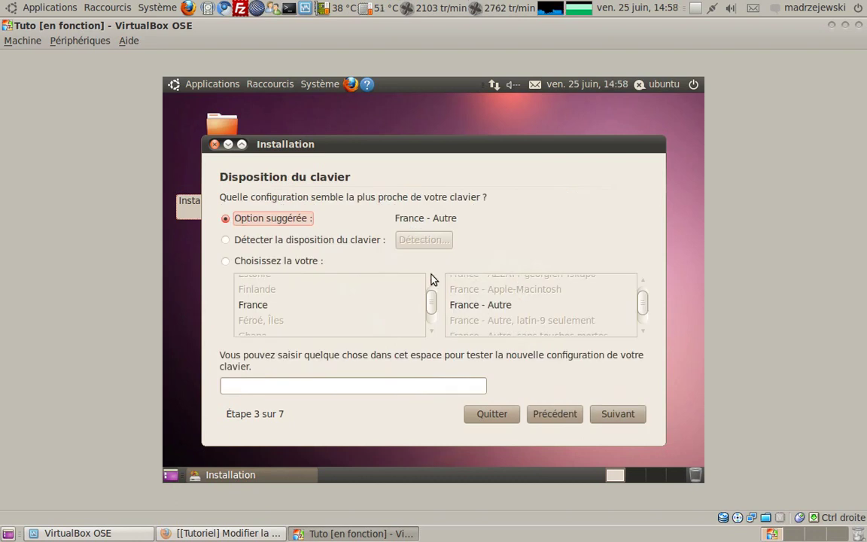
click(226, 386)
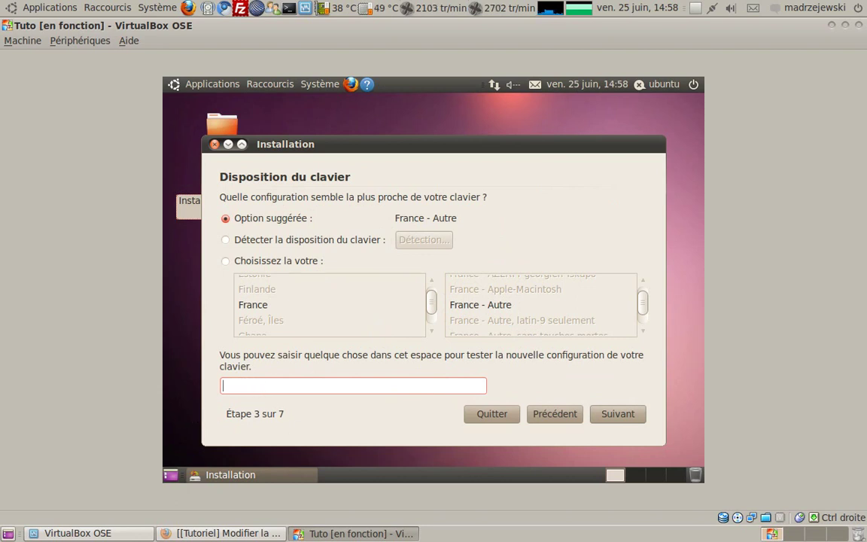
text("É'"É'"é'"é*)
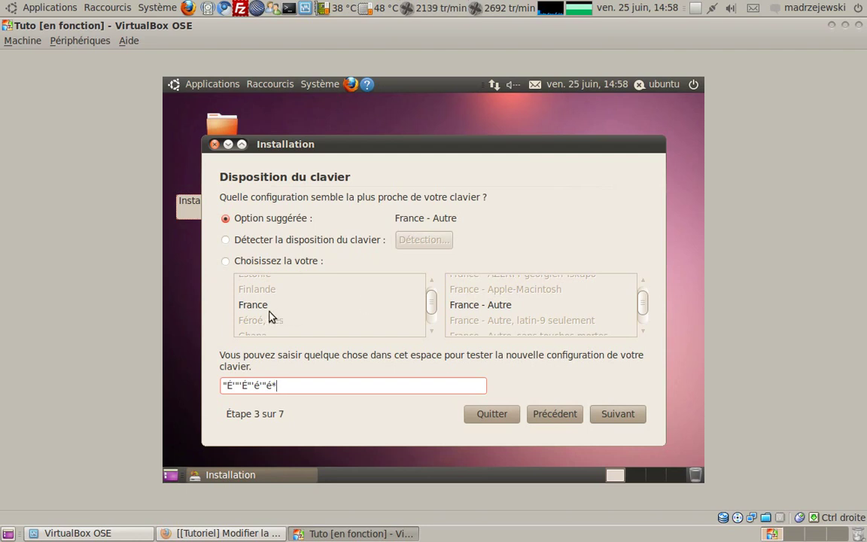
click(239, 265)
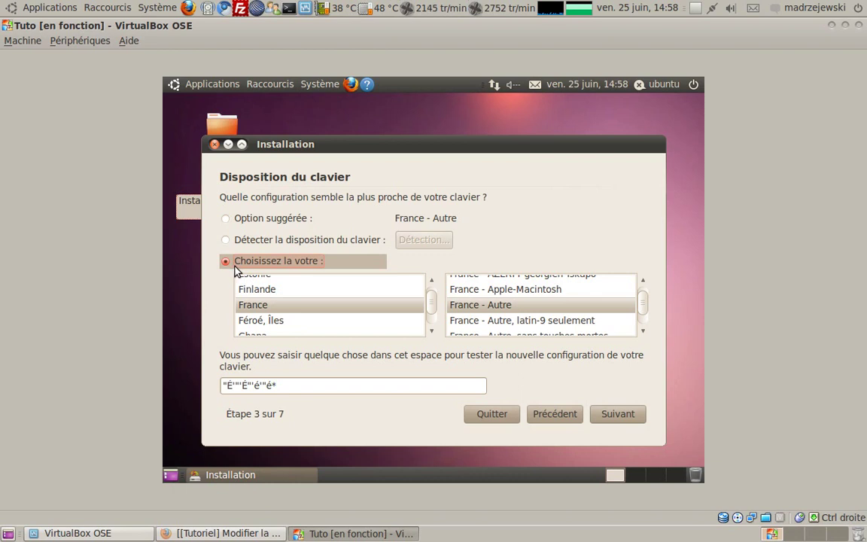
scroll(489, 309, up, 4)
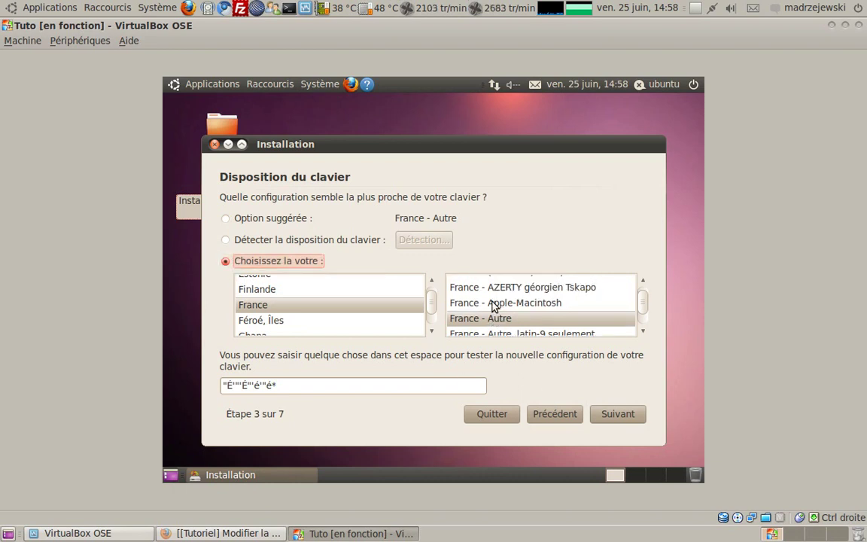
scroll(499, 303, down, 3)
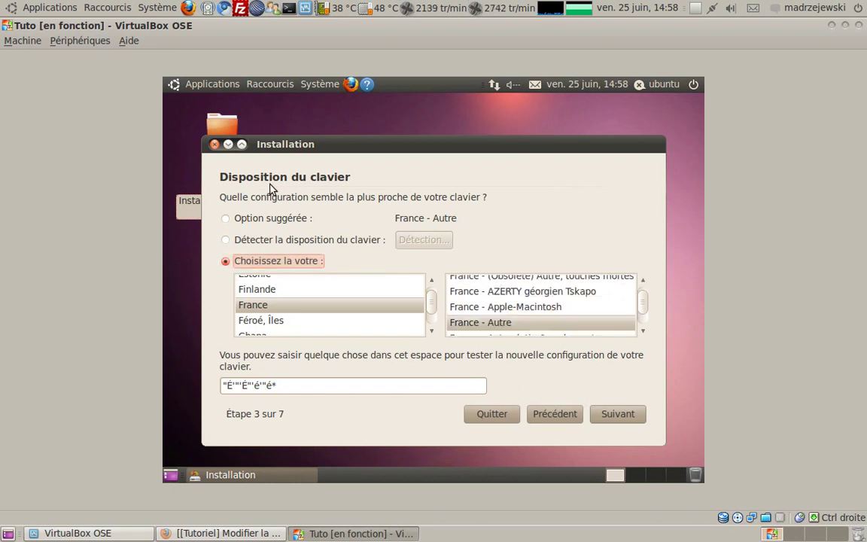
click(249, 218)
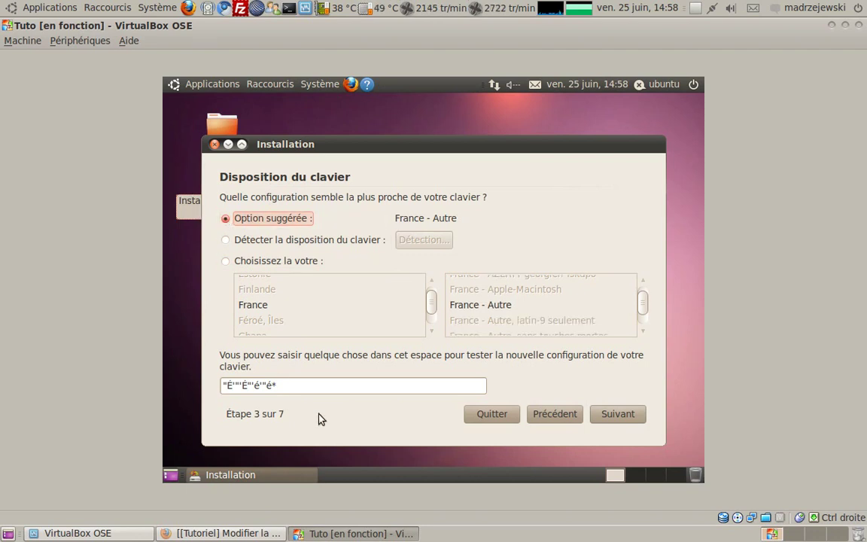
click(638, 414)
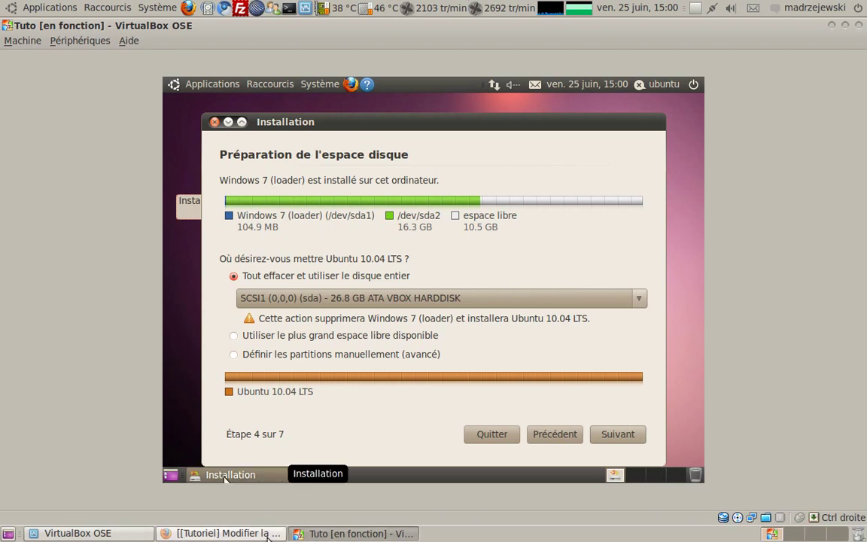
click(222, 533)
click(410, 155)
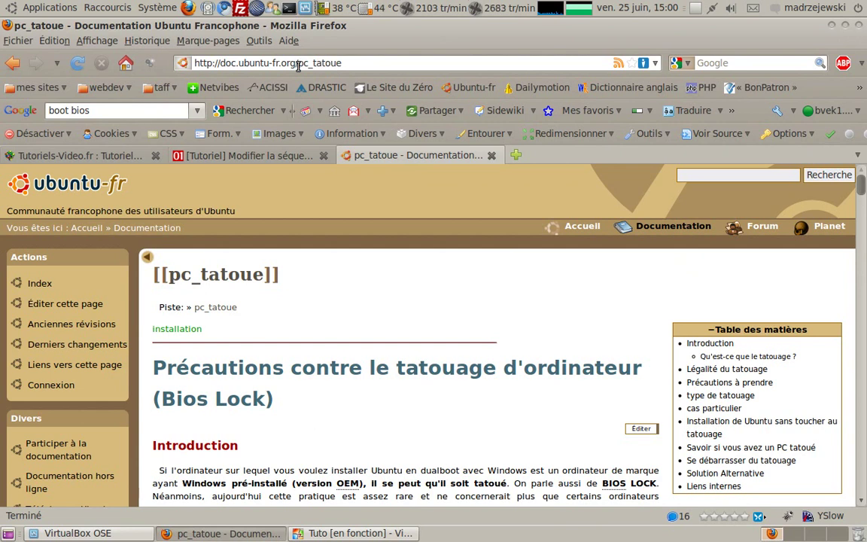
scroll(302, 335, down, 2)
scroll(301, 335, down, 2)
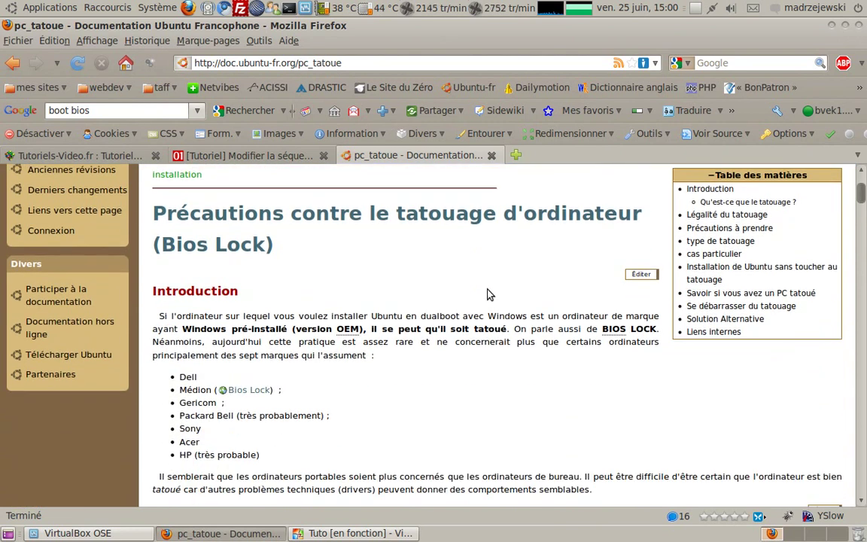
scroll(427, 242, down, 7)
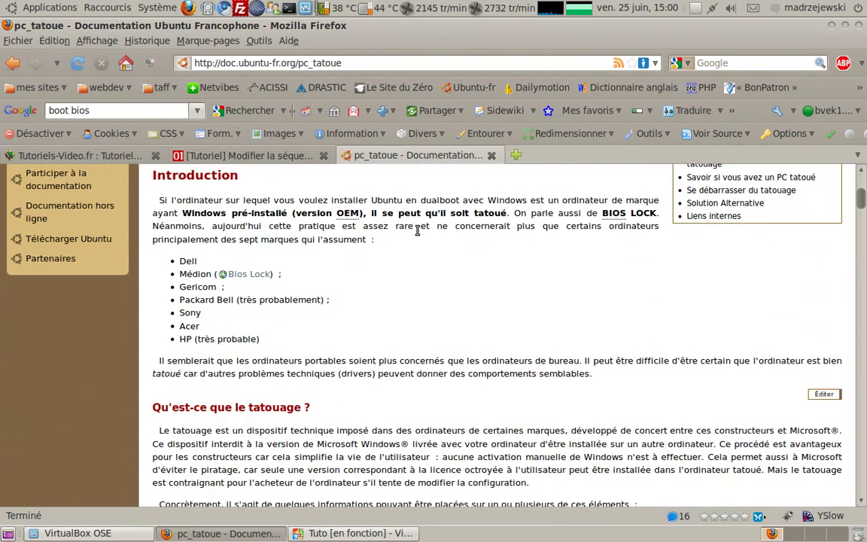
scroll(421, 362, up, 4)
scroll(421, 361, down, 3)
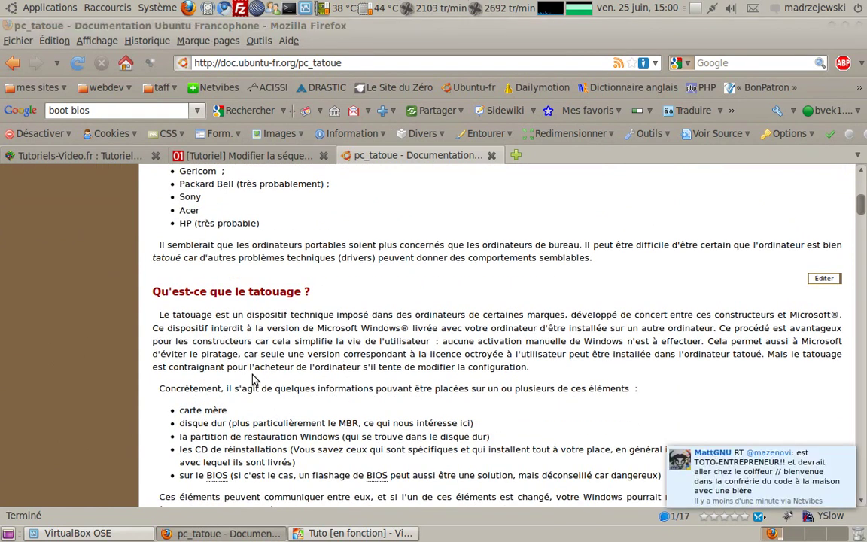
scroll(251, 386, down, 2)
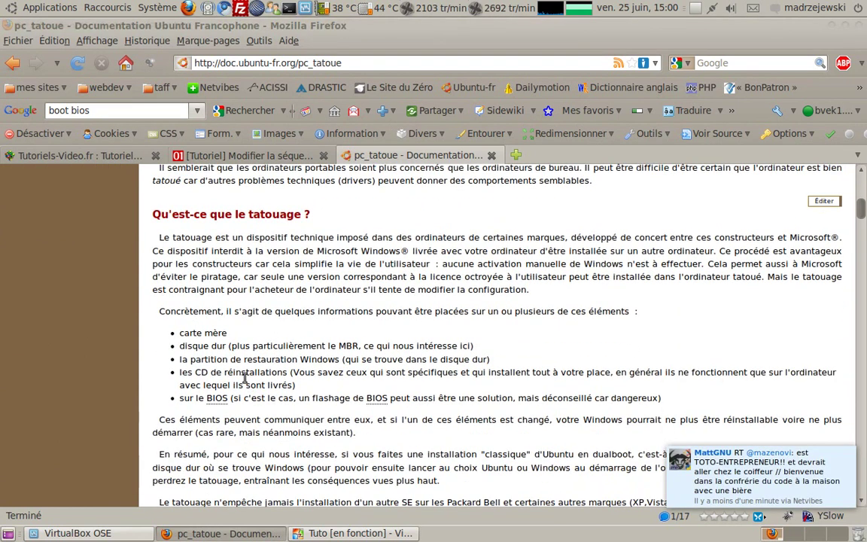
scroll(249, 383, down, 3)
scroll(242, 381, down, 20)
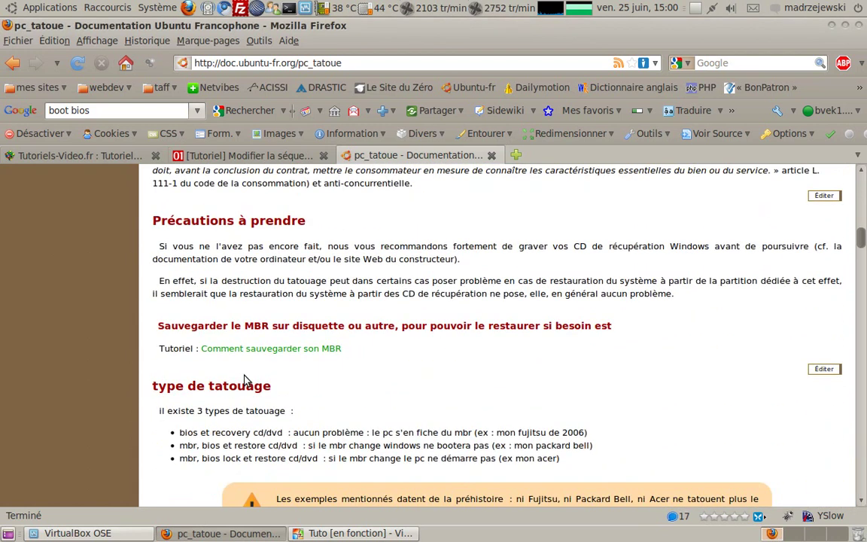
scroll(242, 381, down, 6)
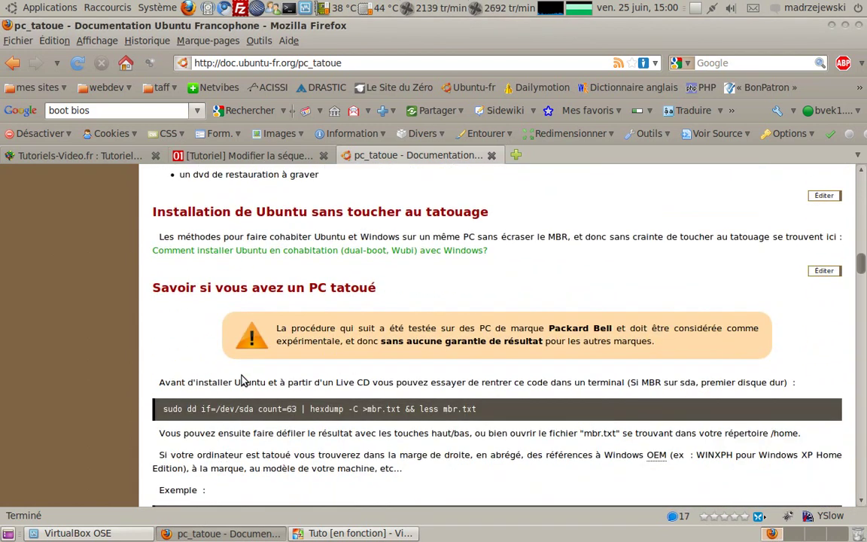
click(335, 533)
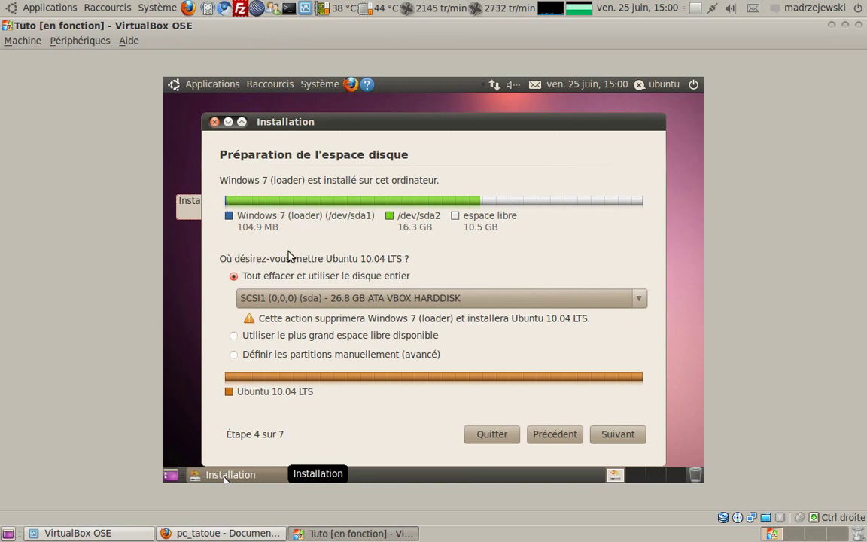
click(226, 534)
scroll(444, 267, down, 2)
scroll(437, 260, up, 2)
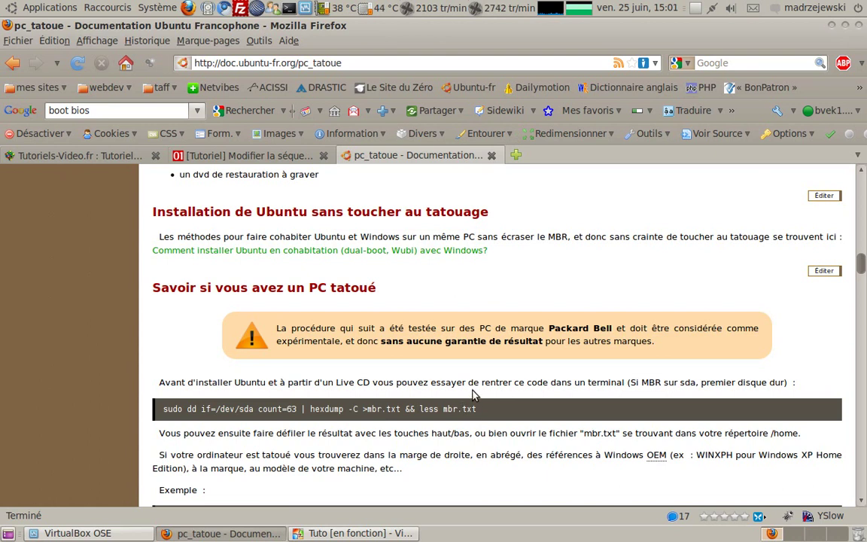
click(339, 533)
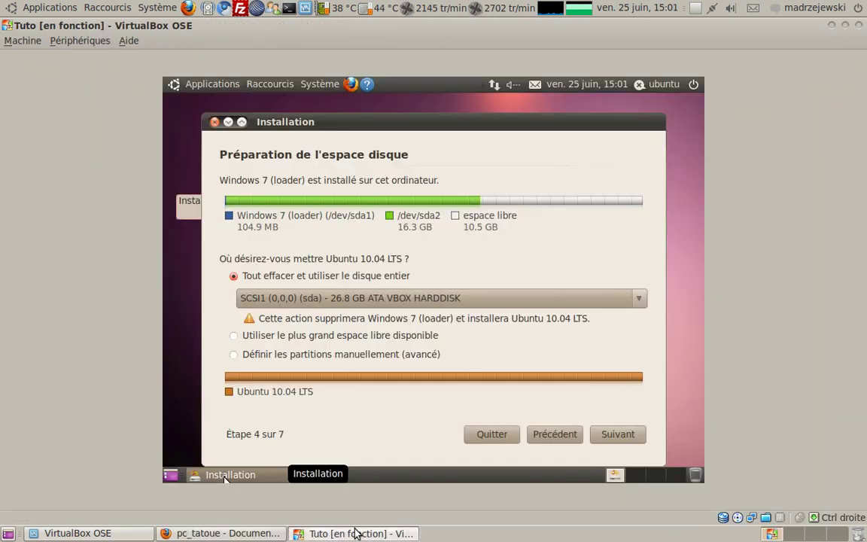
click(281, 535)
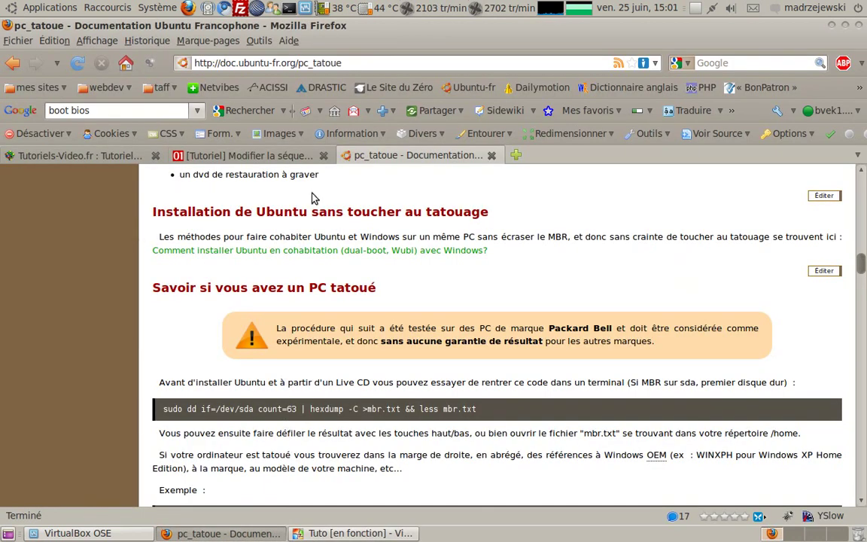
key(alt+Tab)
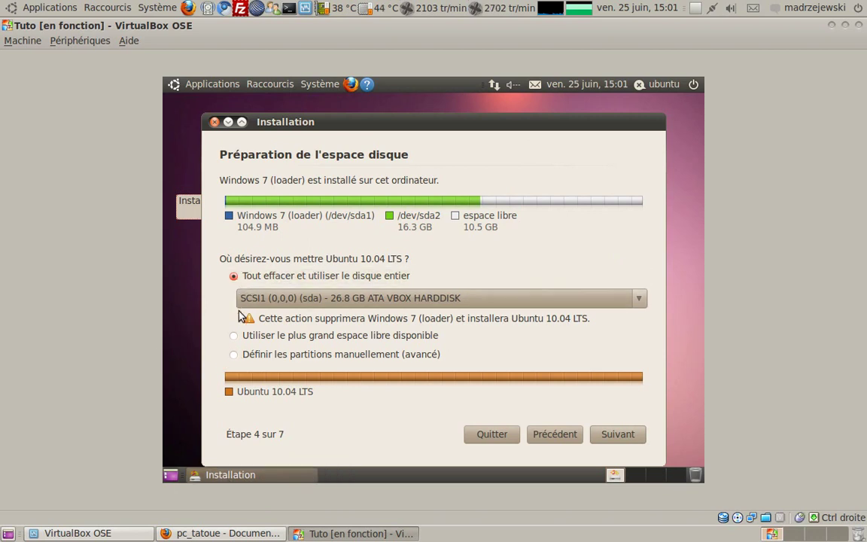
Choose manual partitioning and start adding a partition in the 10486 MB free space
click(238, 355)
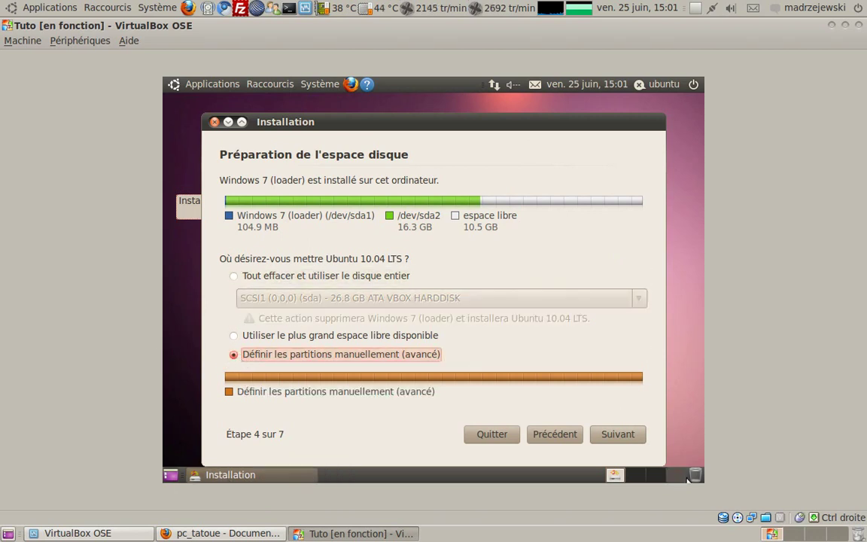
click(623, 436)
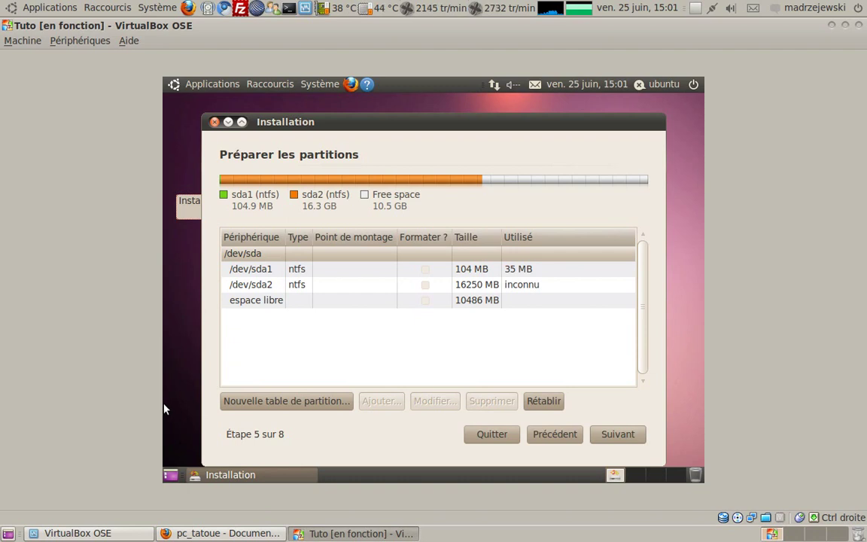
click(283, 284)
click(277, 271)
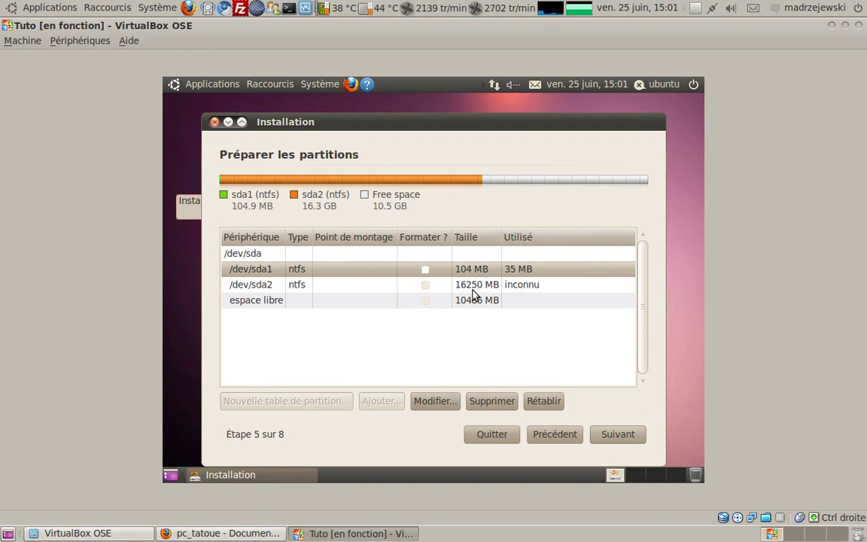
click(472, 290)
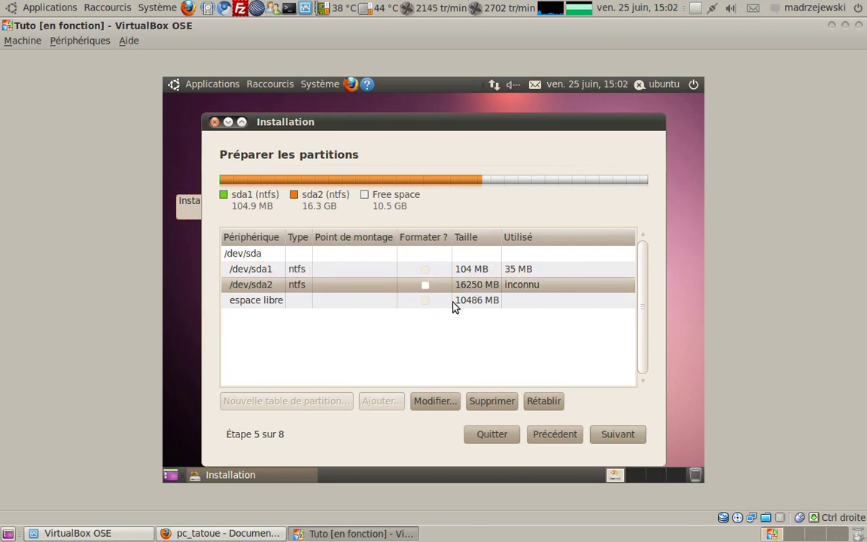
click(303, 302)
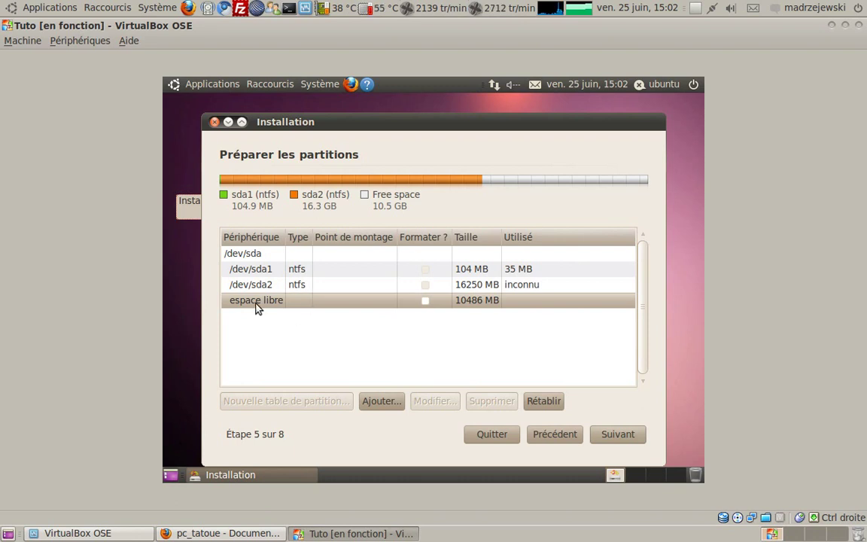
click(392, 405)
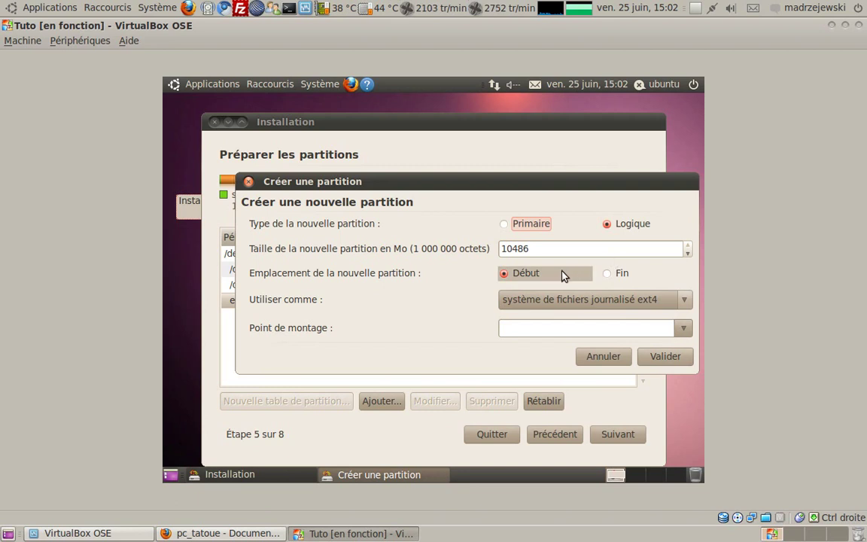
Create a 5000 MB logical ext4 partition mounted at /
double_click(535, 248)
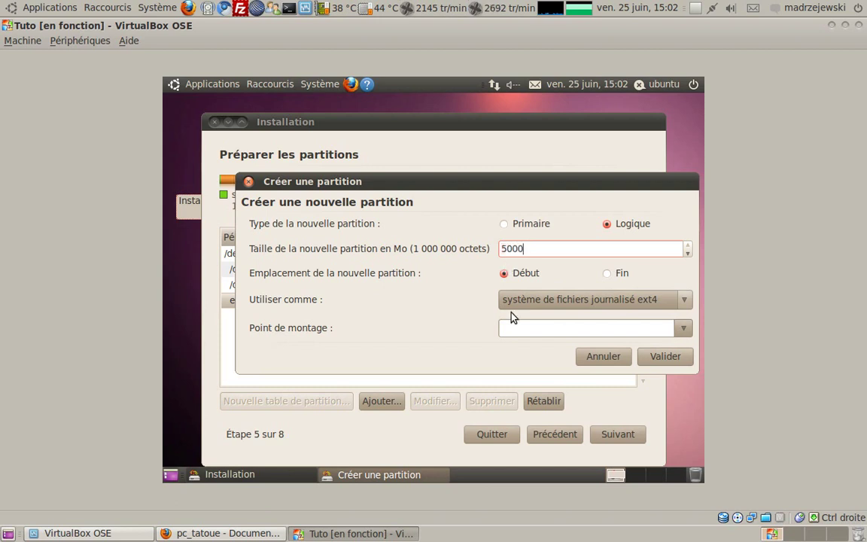
drag(378, 189, 316, 332)
drag(425, 329, 454, 125)
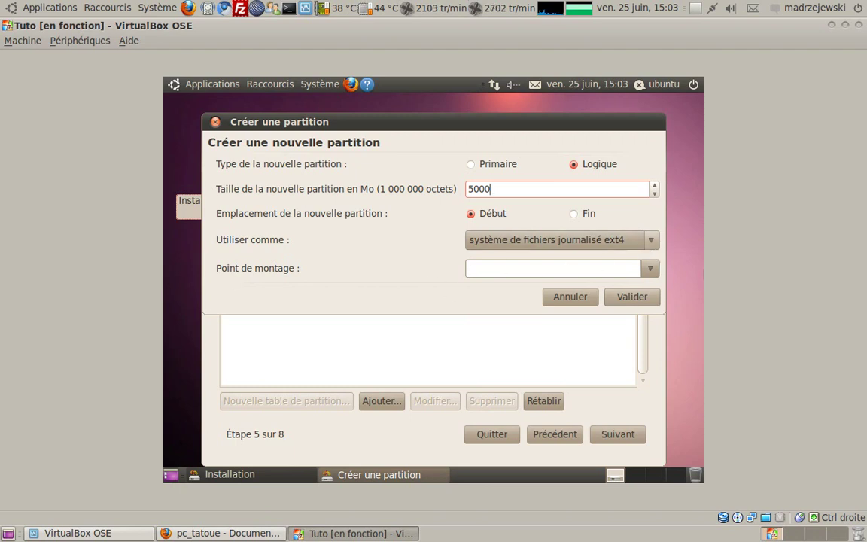
click(651, 268)
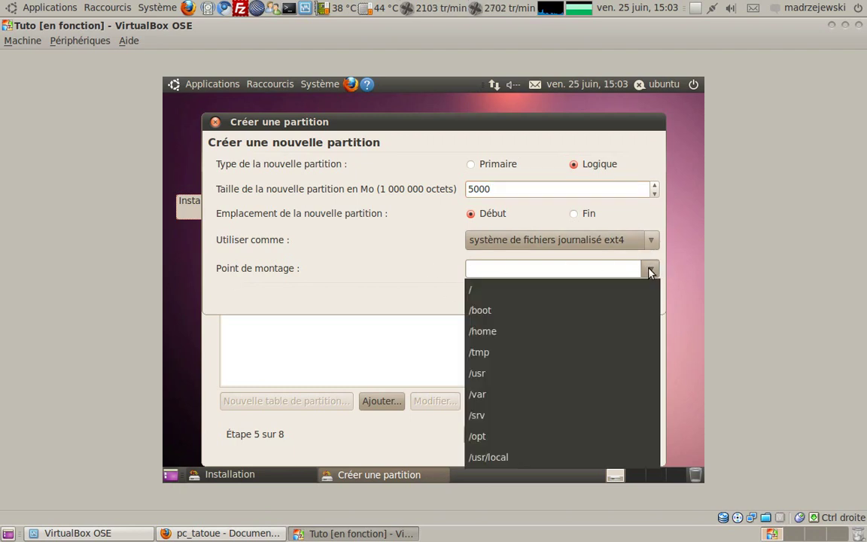
click(473, 293)
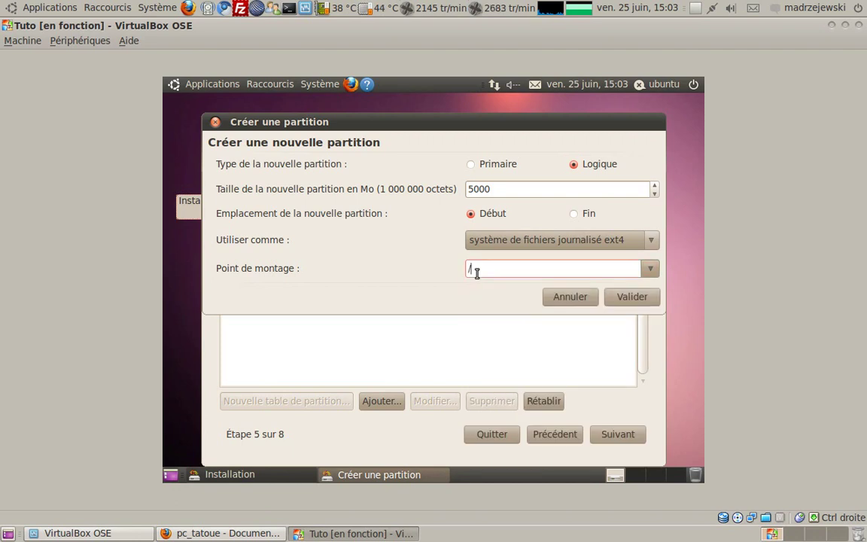
click(633, 300)
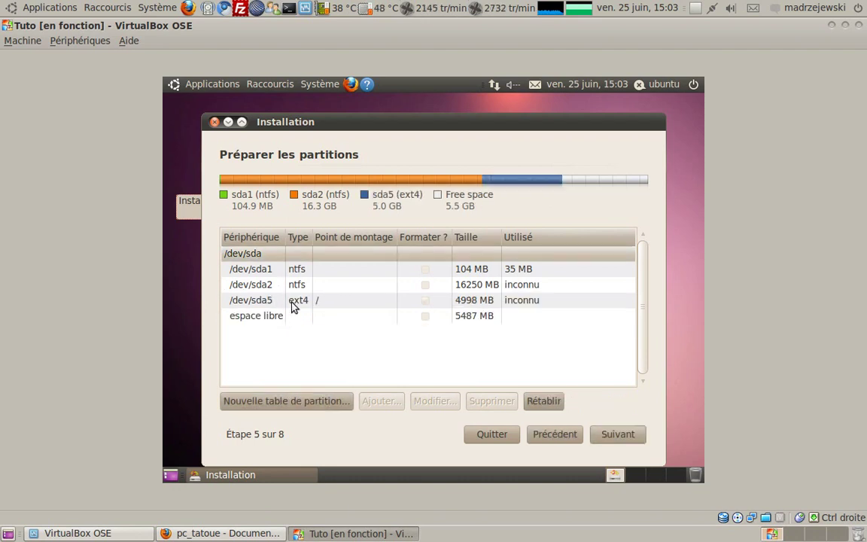
Create a 4000 MB ext4 partition mounted at /home from the remaining free space
click(238, 319)
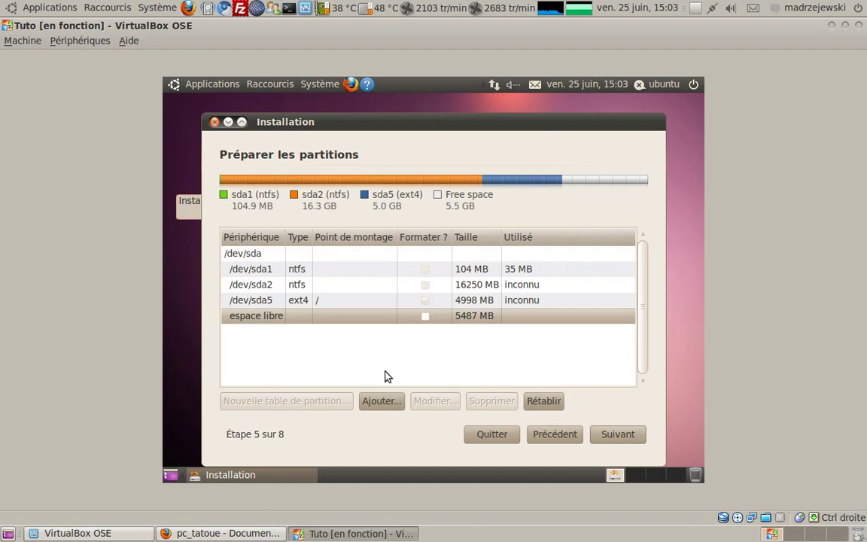
click(393, 404)
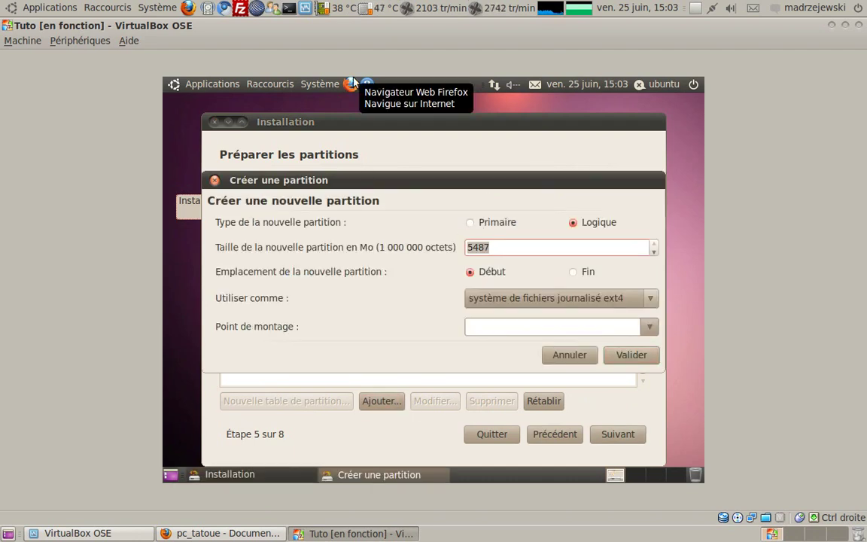
text(4000)
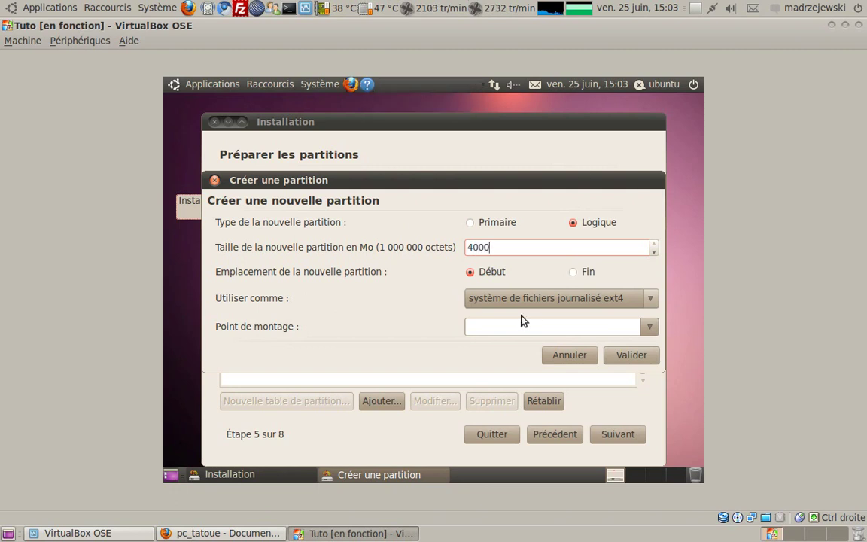
click(650, 326)
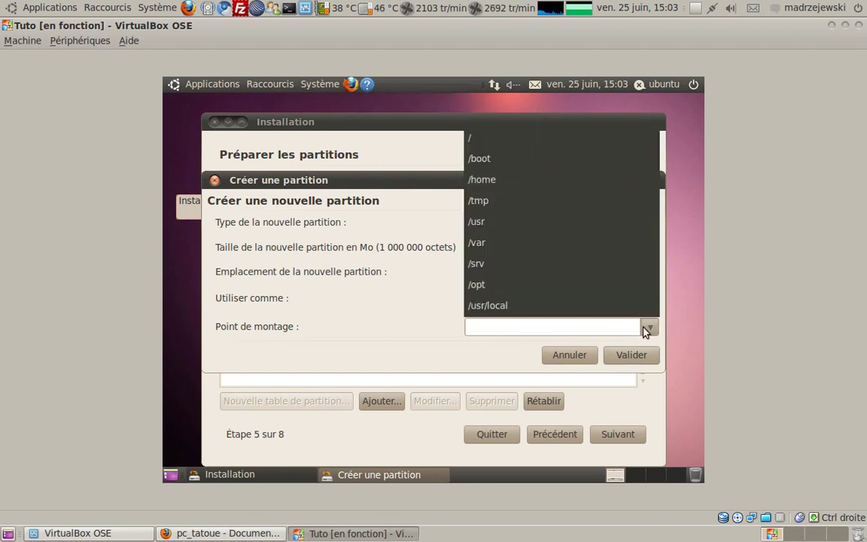
click(486, 179)
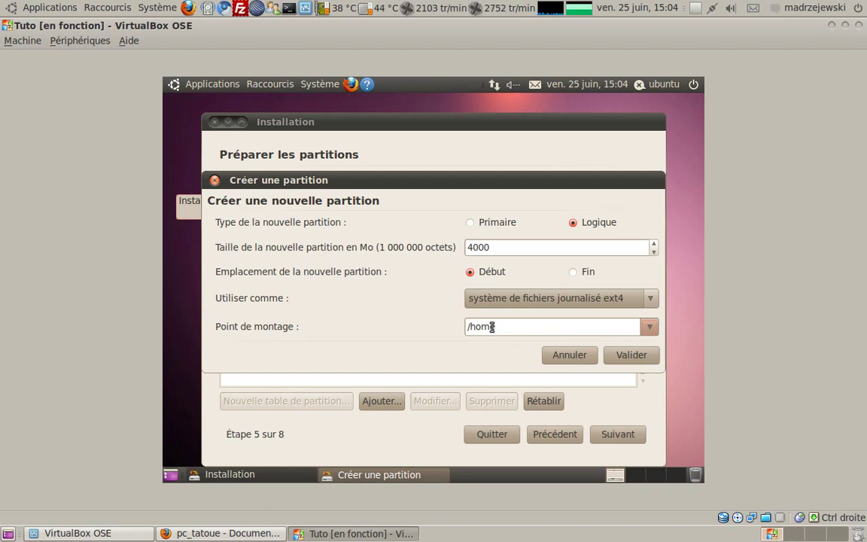
drag(451, 184, 431, 355)
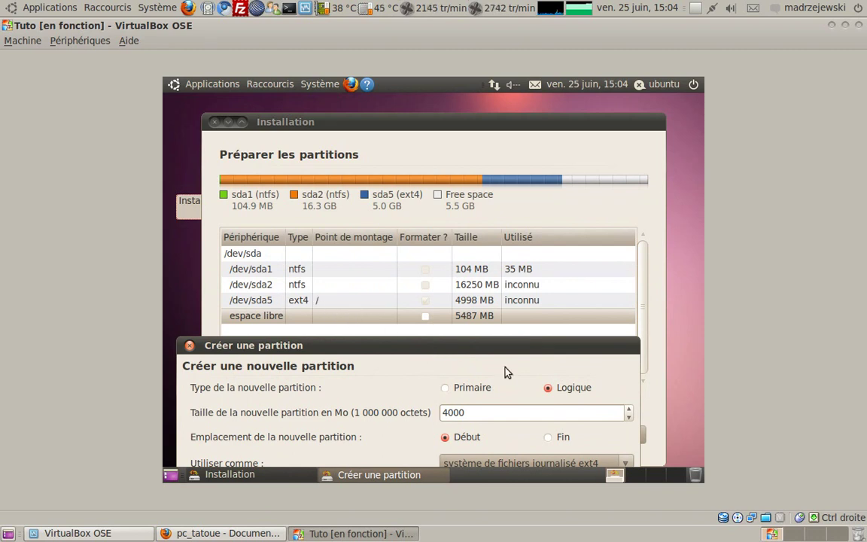
drag(477, 347, 446, 398)
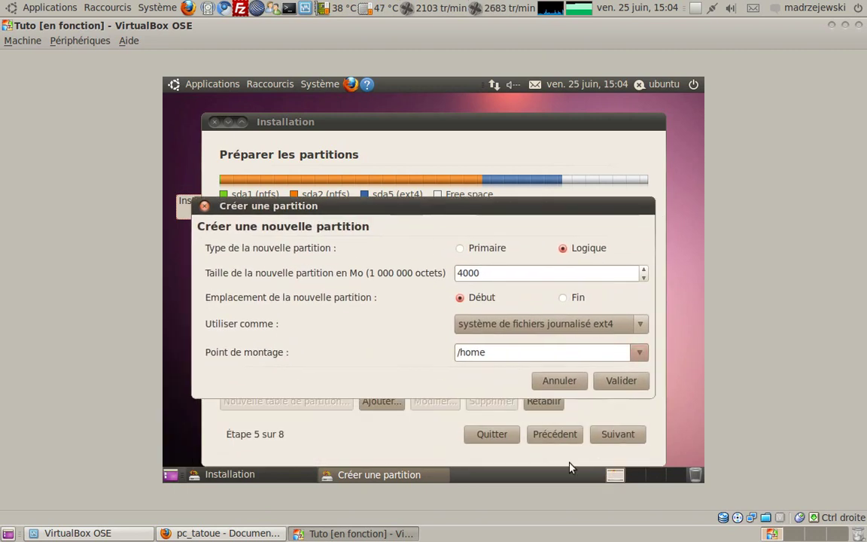
click(610, 381)
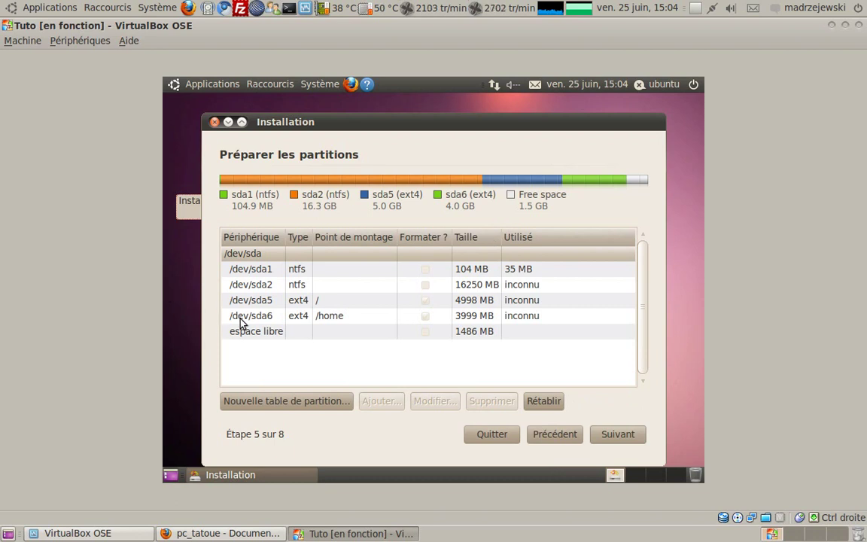
click(252, 334)
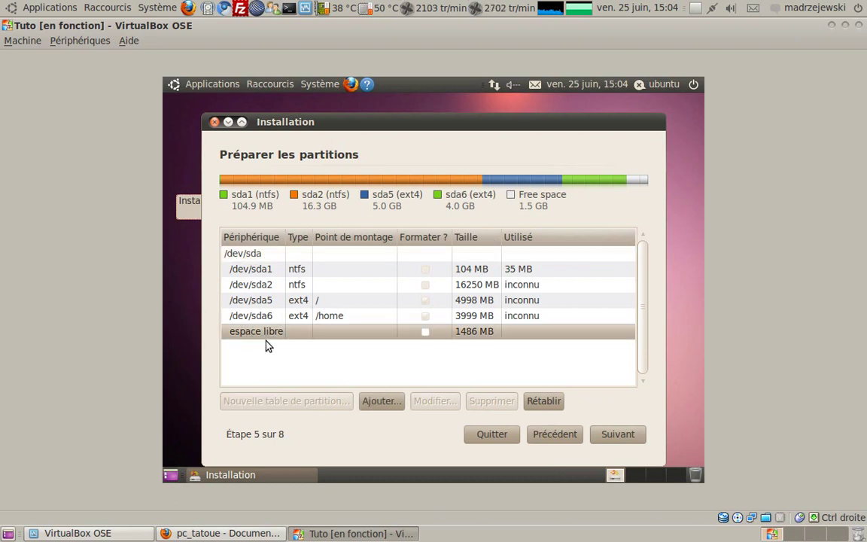
Turn the remaining 1484 MB free space into the swap partition /dev/sda7
click(377, 402)
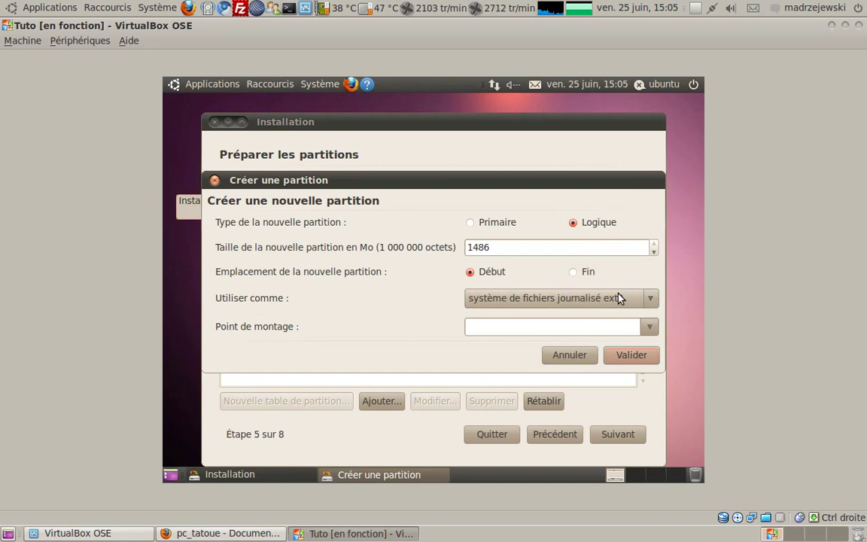
click(557, 298)
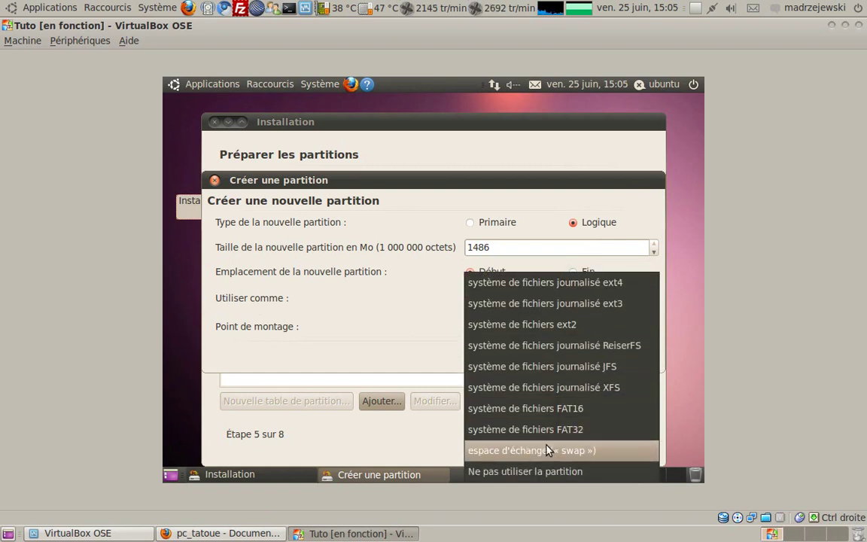
click(554, 445)
click(624, 355)
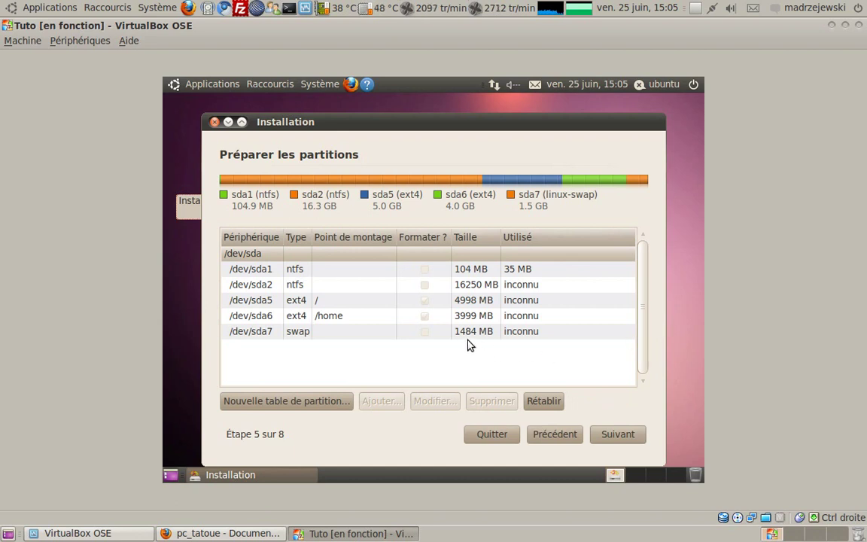
click(262, 336)
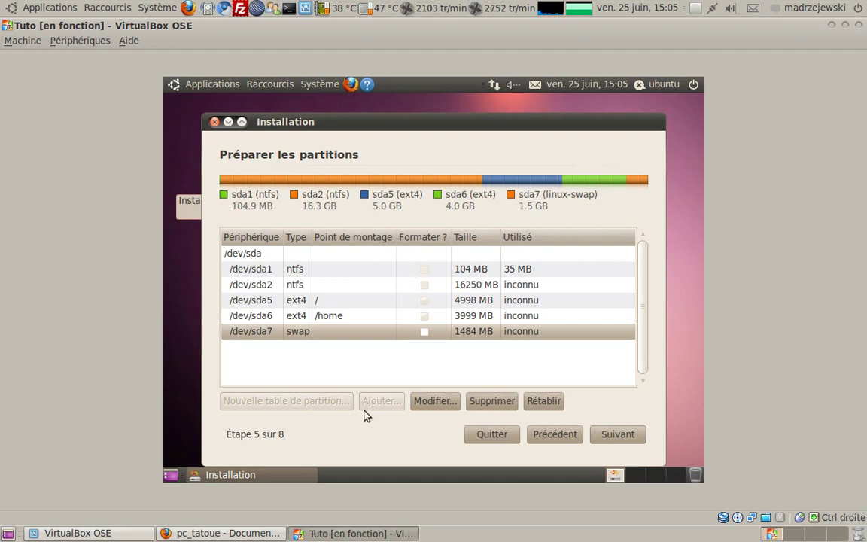
Accept the partition layout, enter the name tuto, and set and confirm the account password
click(643, 433)
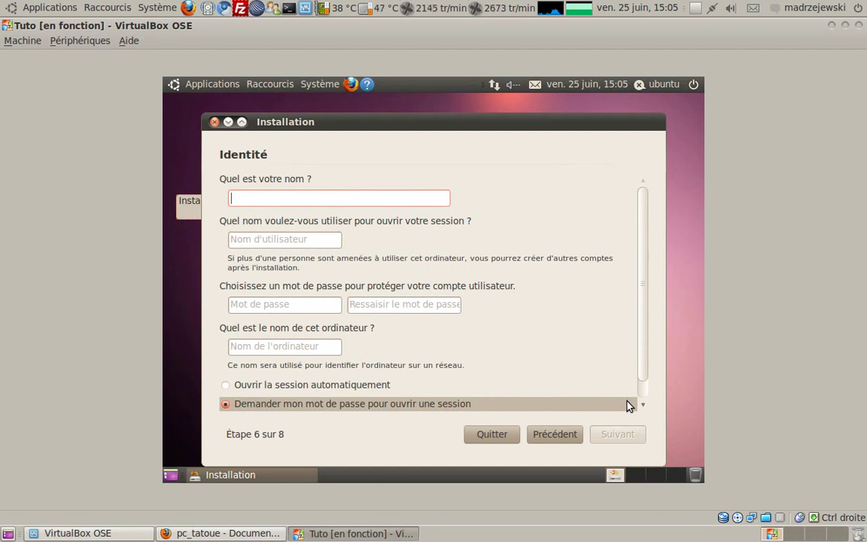
text(tuto)
key(Tab)
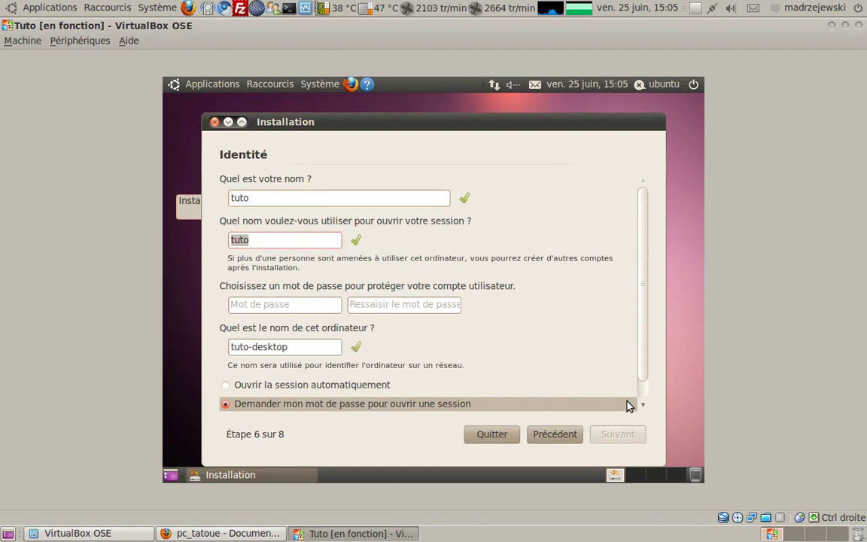
key(Tab)
text(tuto)
key(Tab)
text(tuto)
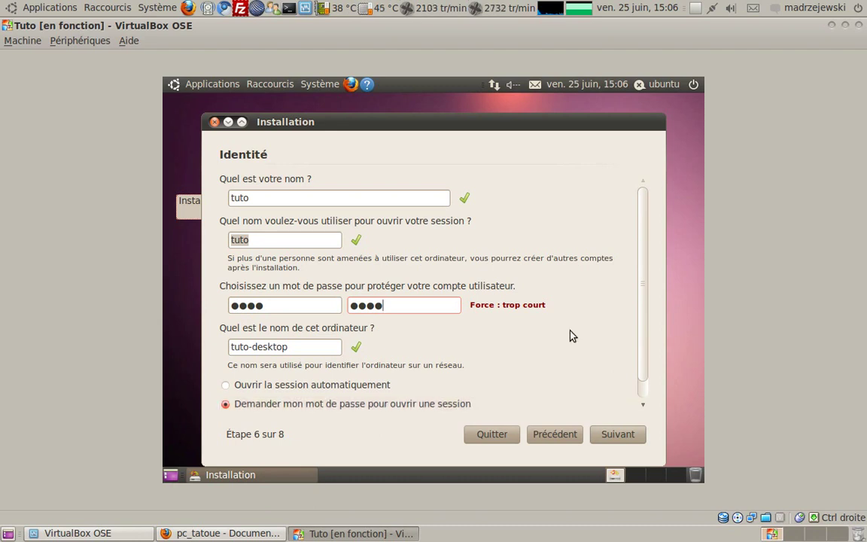
scroll(569, 336, down, 1)
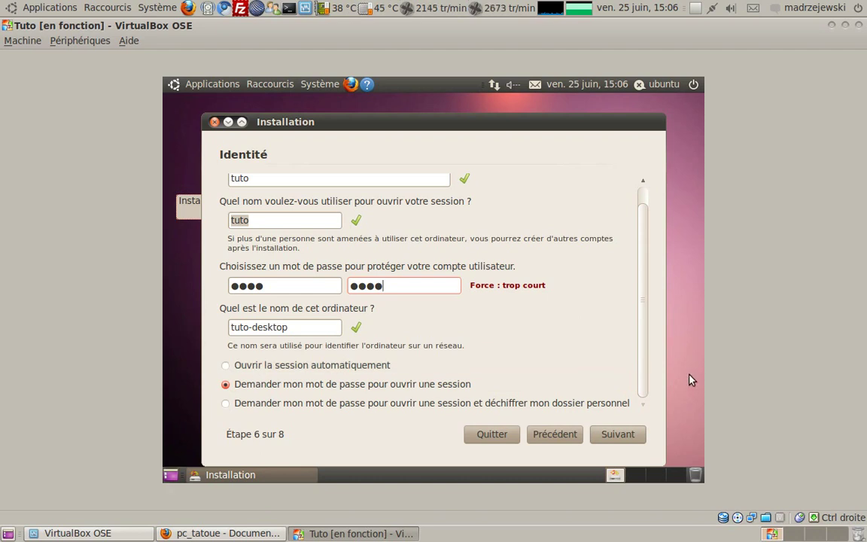
click(625, 433)
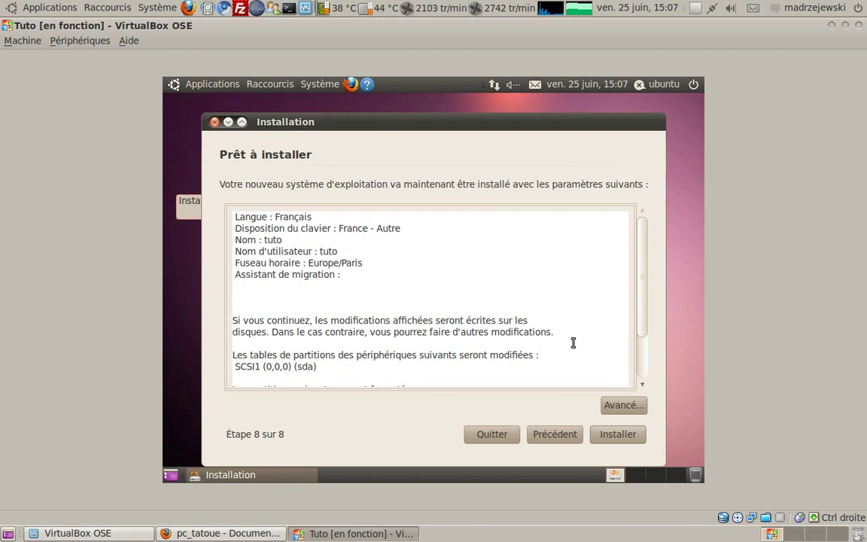
Review the ext4 and swap partitions to be formatted, then start installing Ubuntu
right_click(365, 479)
click(350, 435)
scroll(472, 299, down, 3)
scroll(473, 300, up, 3)
scroll(460, 265, down, 2)
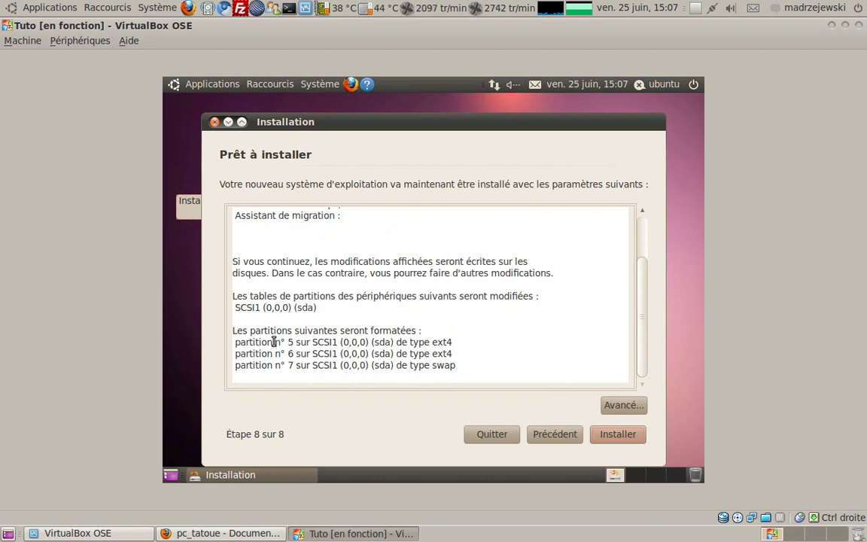
drag(273, 331, 347, 354)
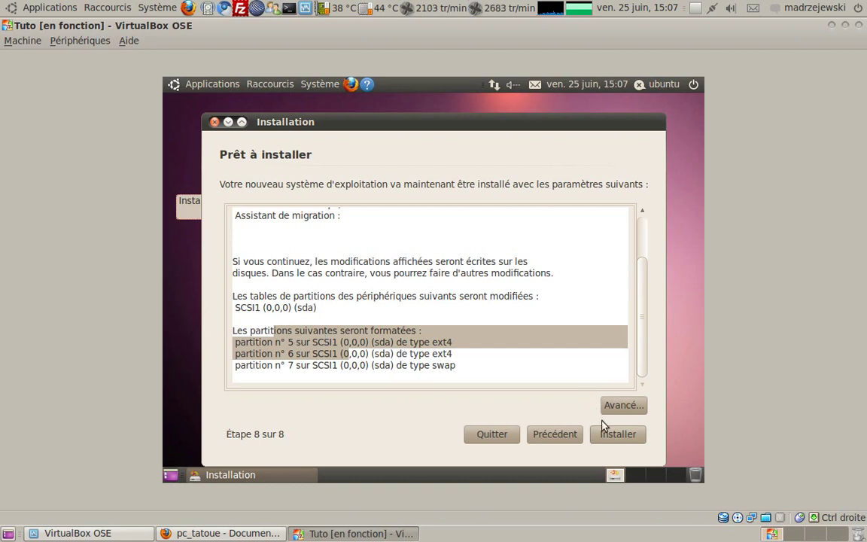
click(616, 437)
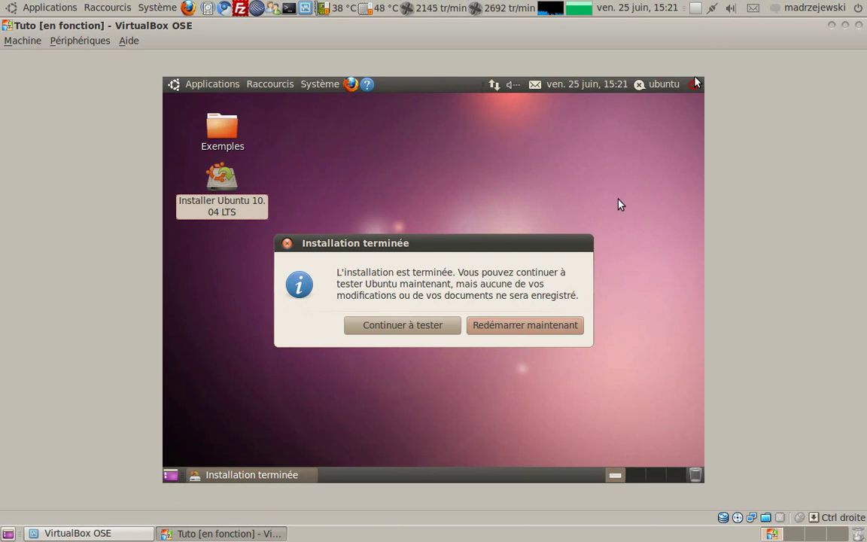
Choose Continuer à tester to keep the Ubuntu live session running instead of restarting
click(409, 333)
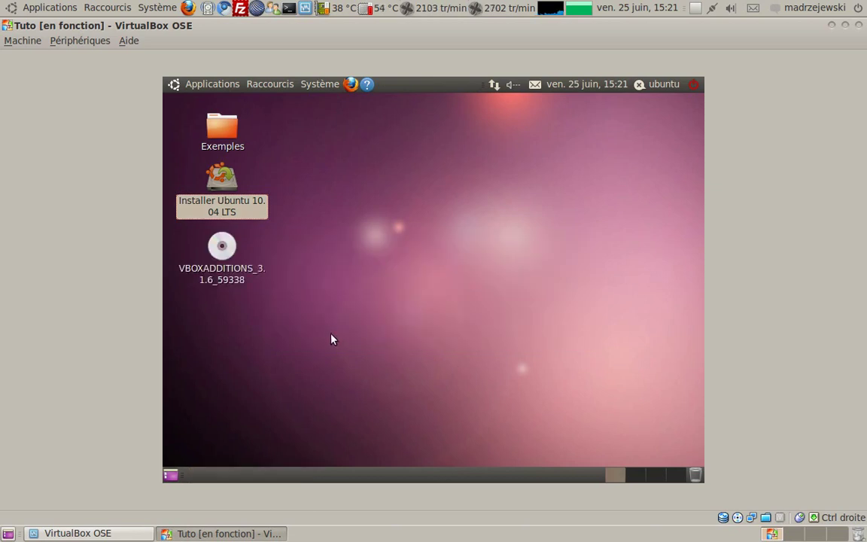
Shut down the live Ubuntu guest from the panel's power menu with Éteindre
click(695, 85)
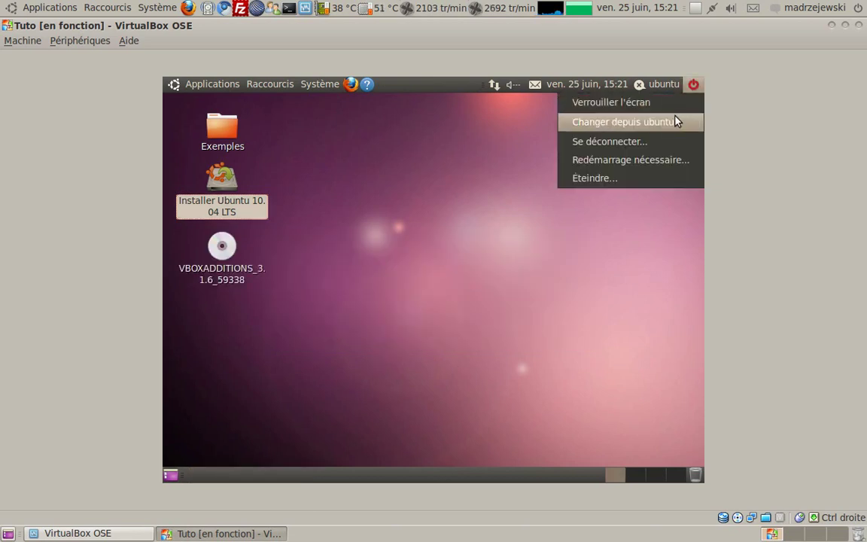
click(640, 179)
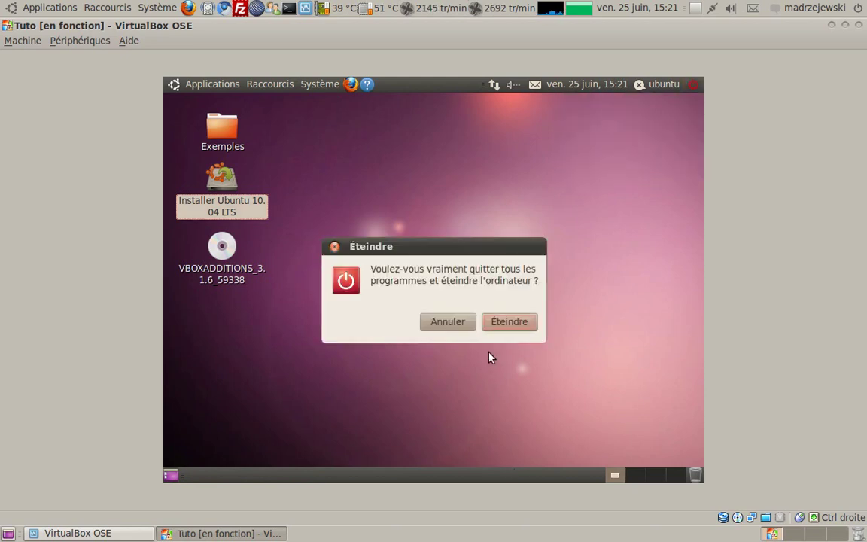
click(503, 322)
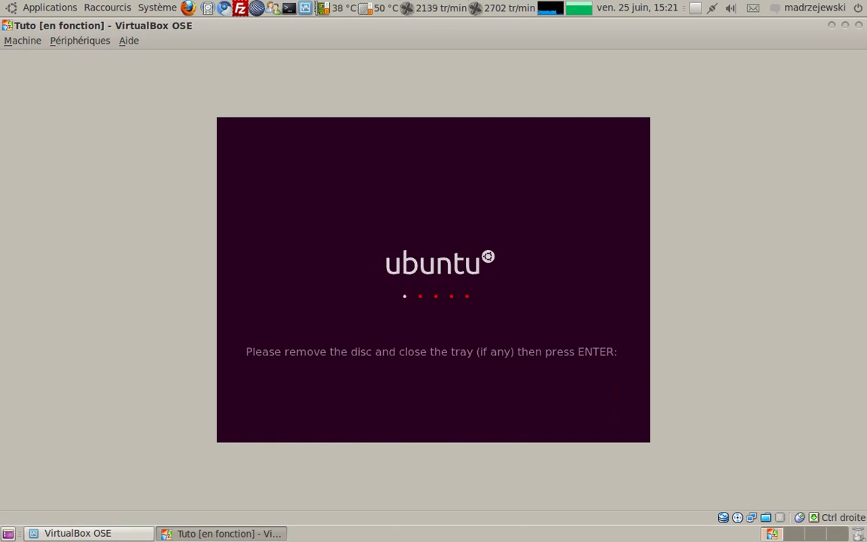
Dismiss the disc prompt and browse Tuto's display, storage and sound settings
key(Return)
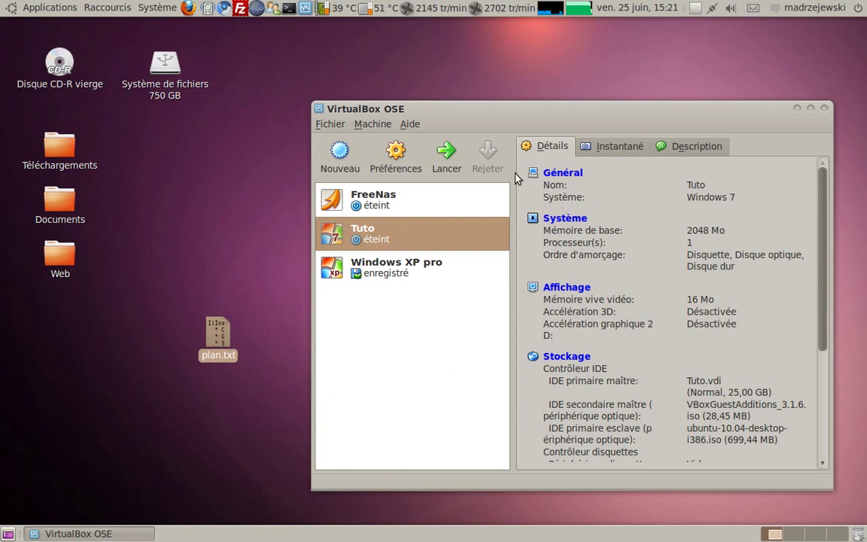
right_click(454, 233)
click(470, 239)
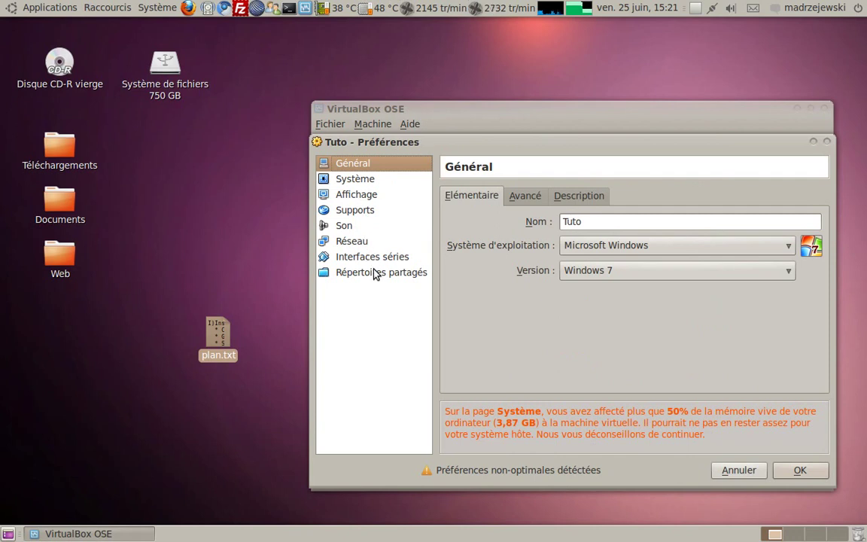
click(364, 194)
click(360, 210)
click(362, 226)
key(Up)
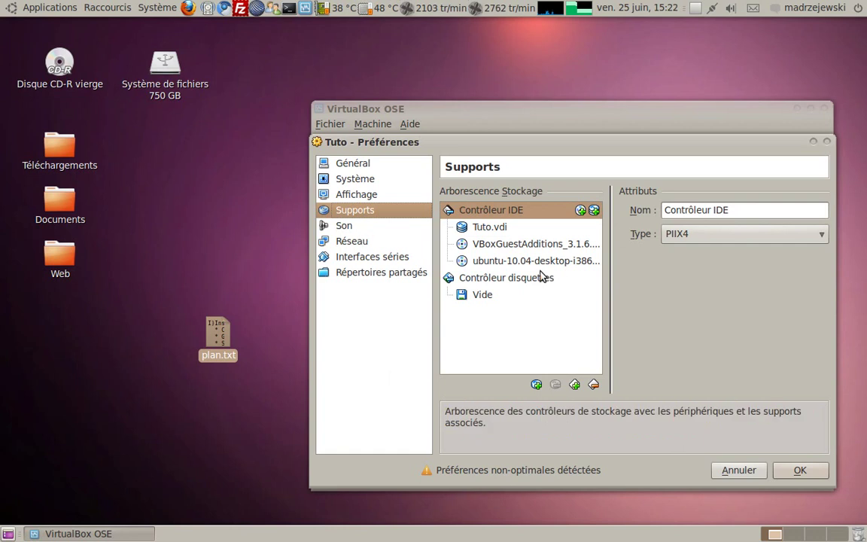
Check the Ubuntu 10.04 and guest additions disc entries, close unchanged, and start Tuto
click(539, 263)
key(Up)
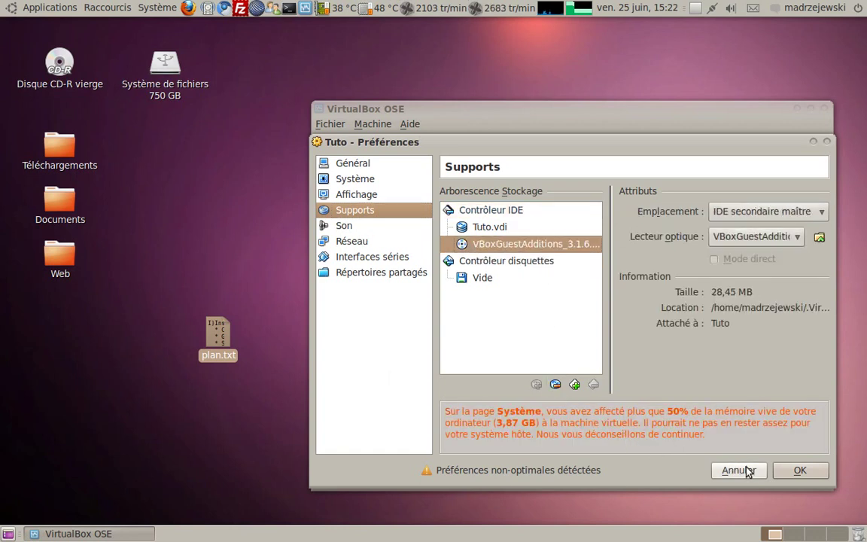
click(747, 470)
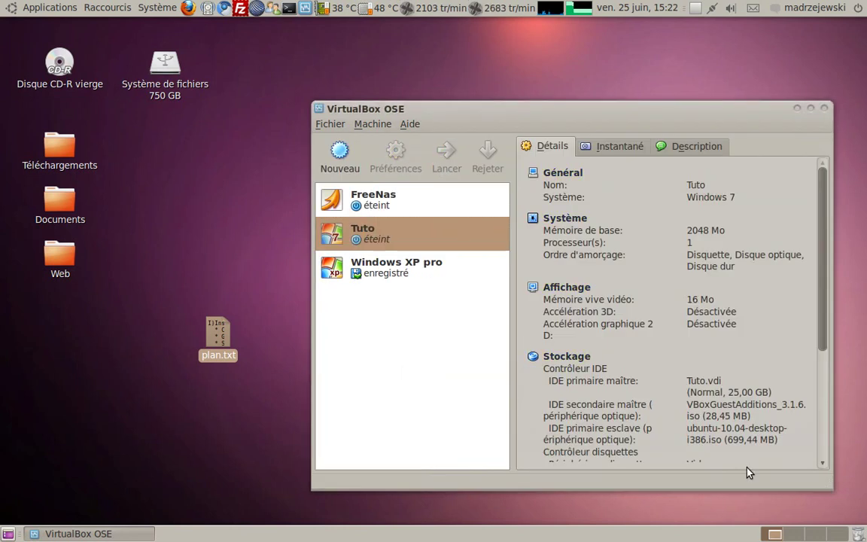
double_click(439, 242)
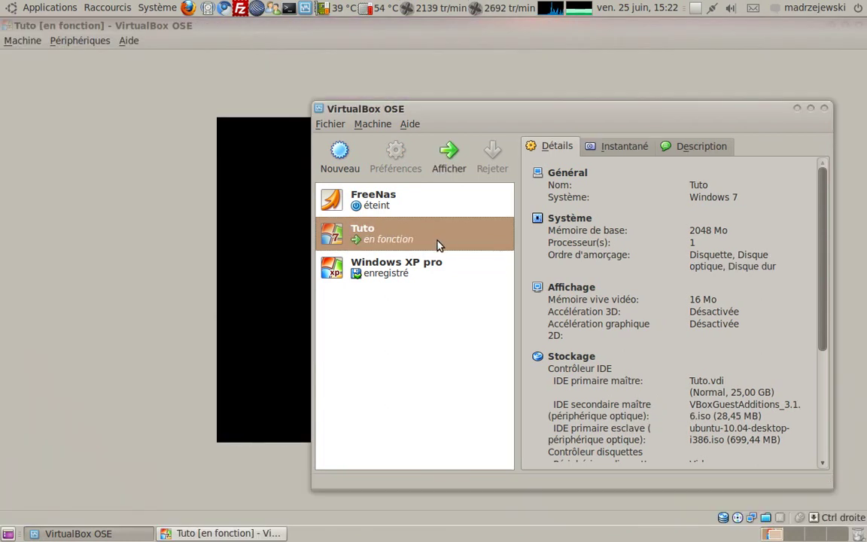
Power off Tuto from its window's close button with Éteindre la machine
click(179, 247)
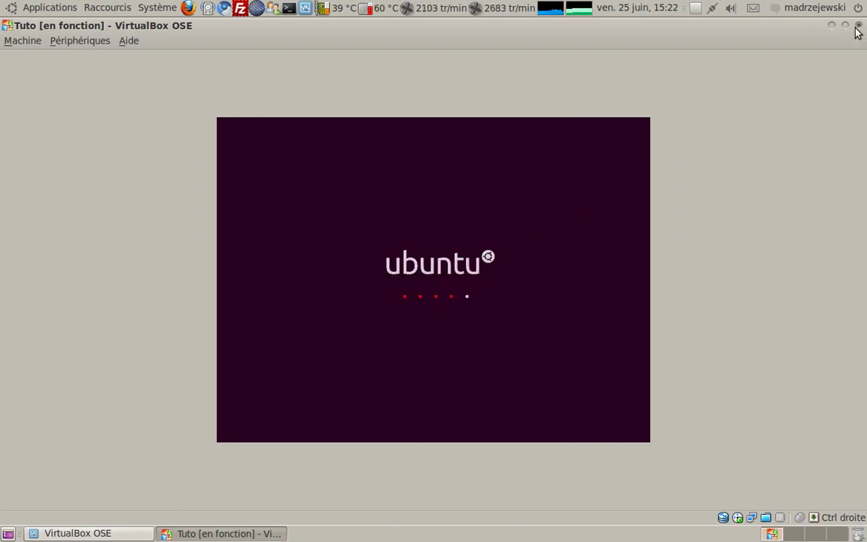
click(857, 27)
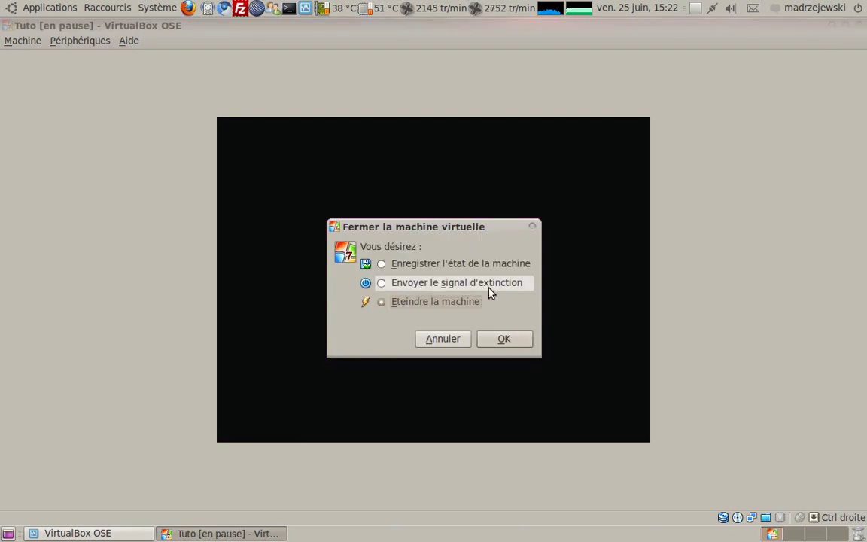
click(503, 339)
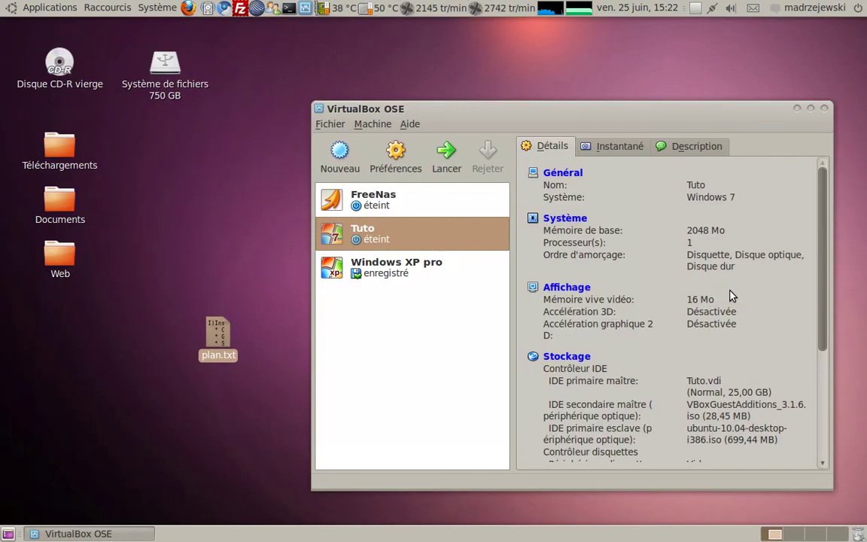
Remove the ubuntu-10.04 ISO from Tuto's storage settings, save, and start Tuto again
right_click(472, 235)
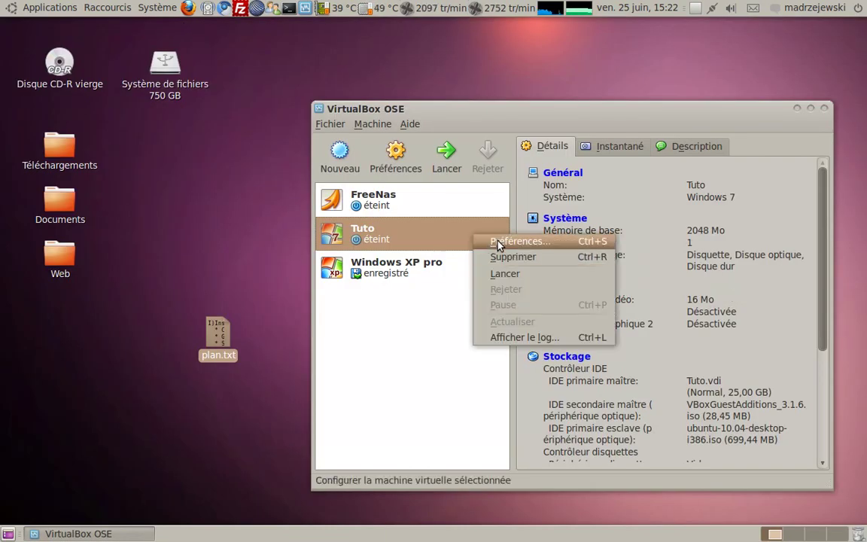
click(498, 242)
click(354, 228)
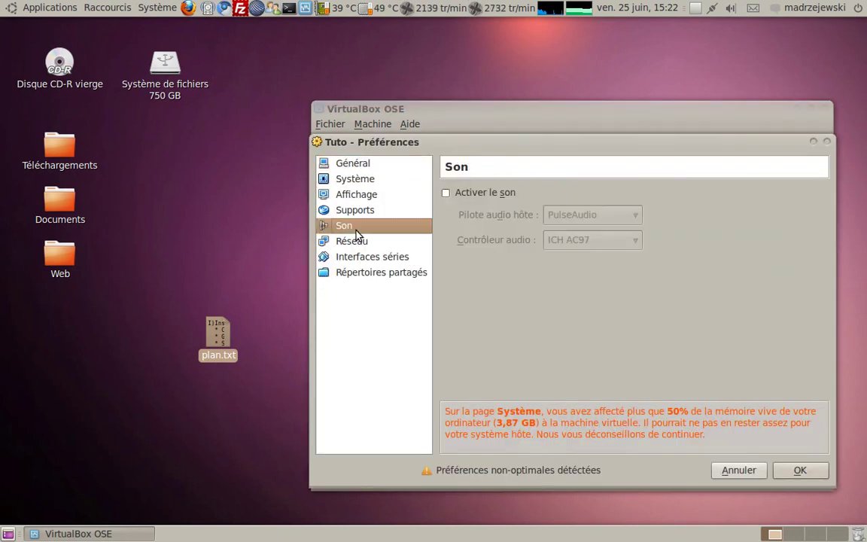
click(369, 216)
click(501, 261)
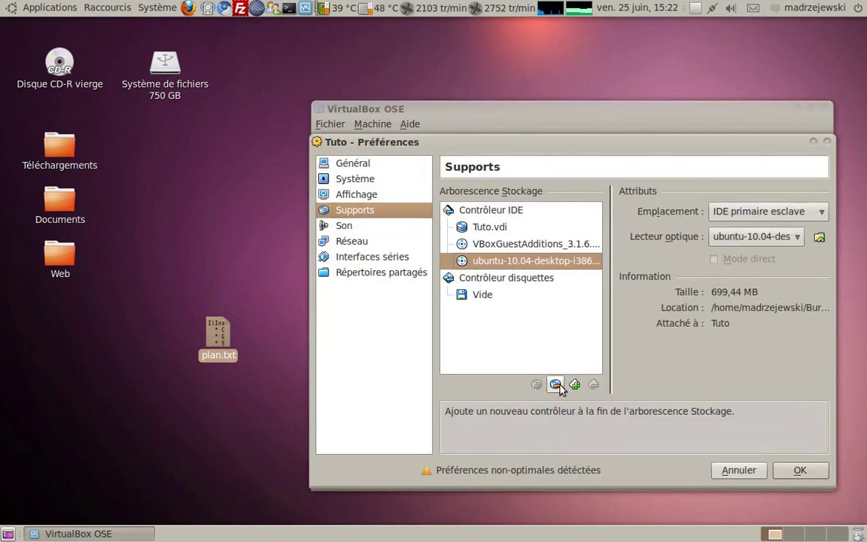
click(555, 385)
click(804, 475)
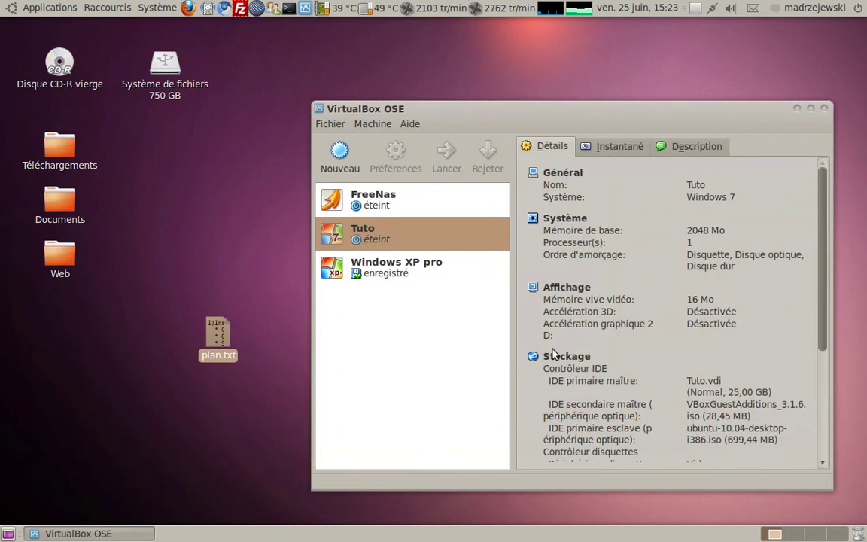
double_click(406, 239)
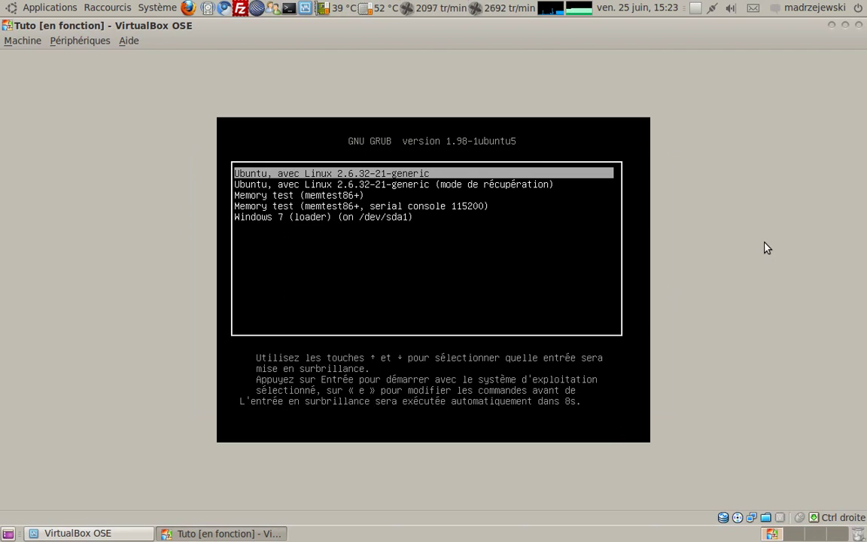
Browse the GRUB entries among Ubuntu, recovery mode, Windows 7 and the memory tests
key(Down)
key(Down)
key(Down)
key(Down)
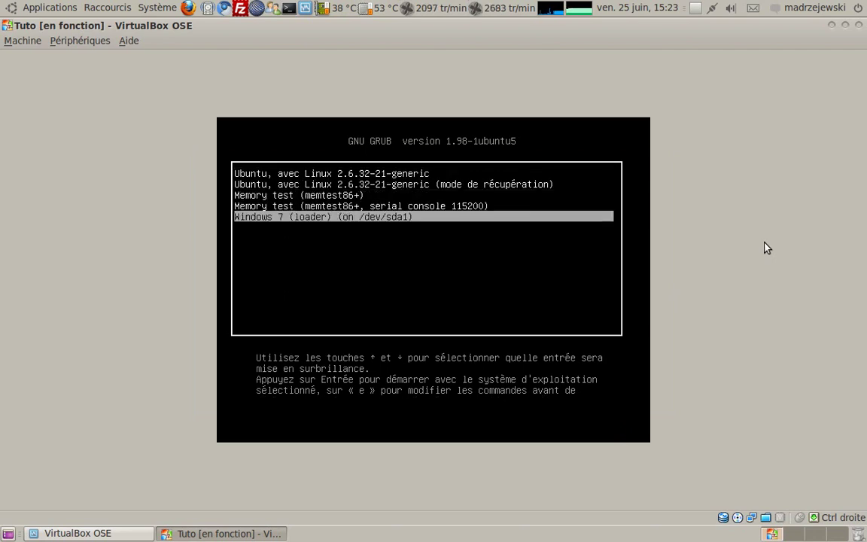
key(Up)
key(Up)
key(Up)
key(Up)
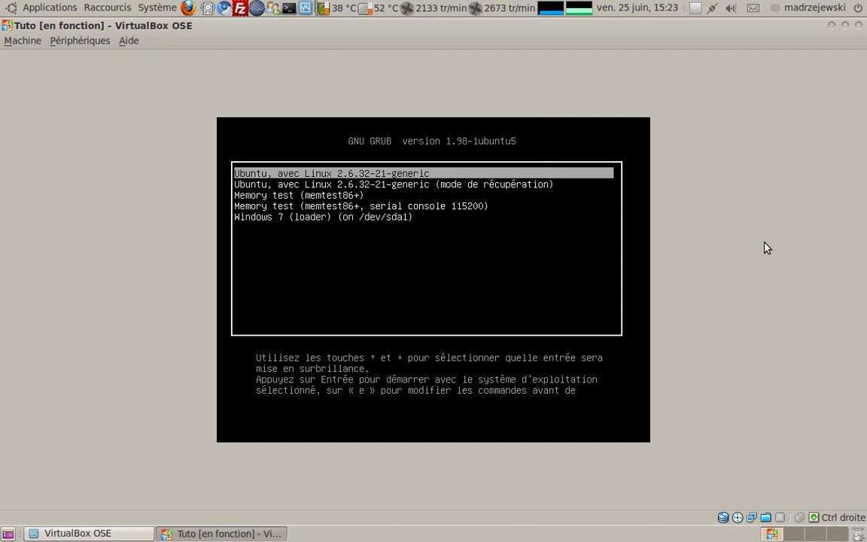
key(Down)
key(Down)
key(Down)
key(Down)
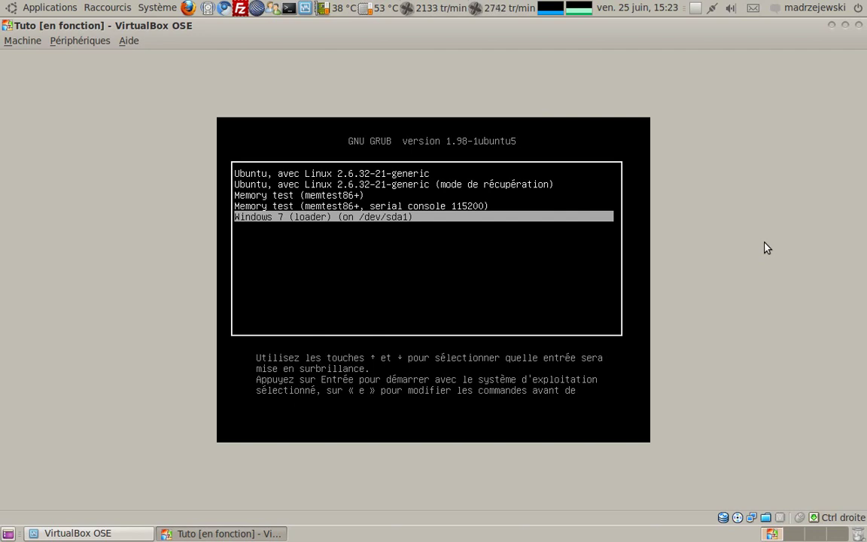
key(Up)
key(Up)
key(Up)
key(Up)
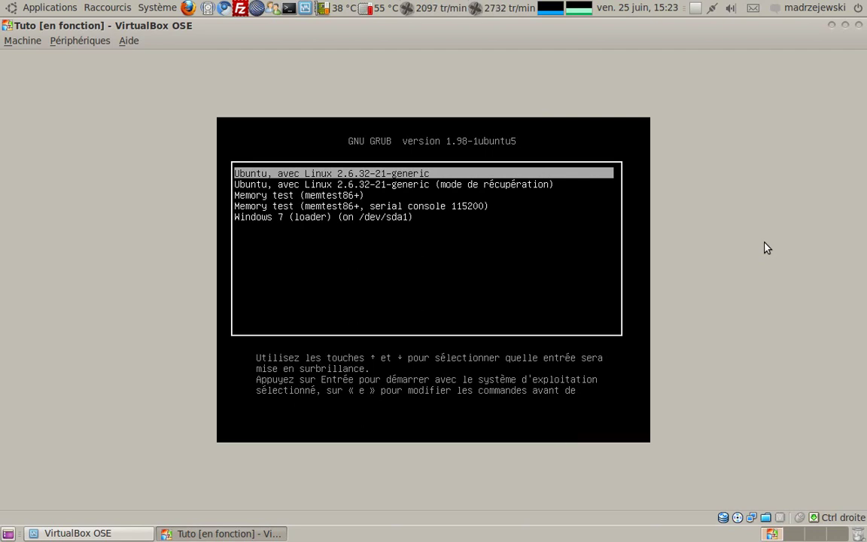
key(Down)
key(Down)
key(Down)
key(Up)
key(Up)
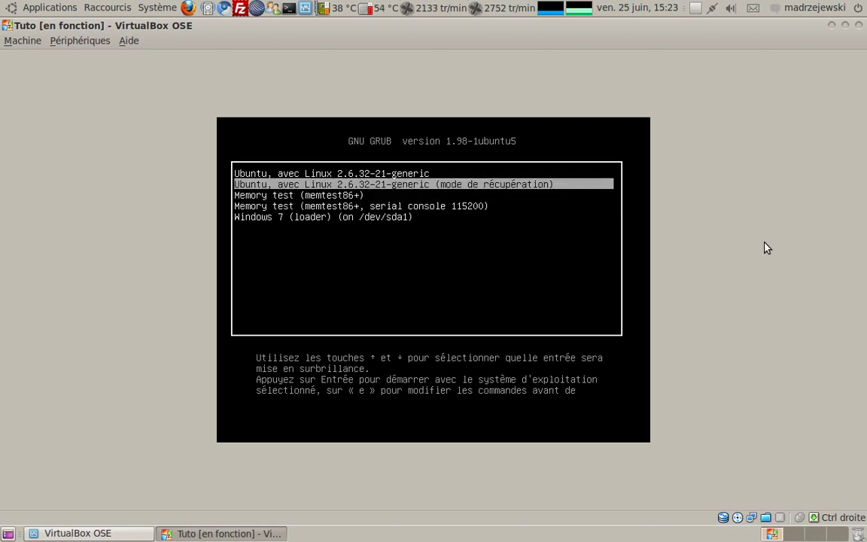
key(Down)
key(Down)
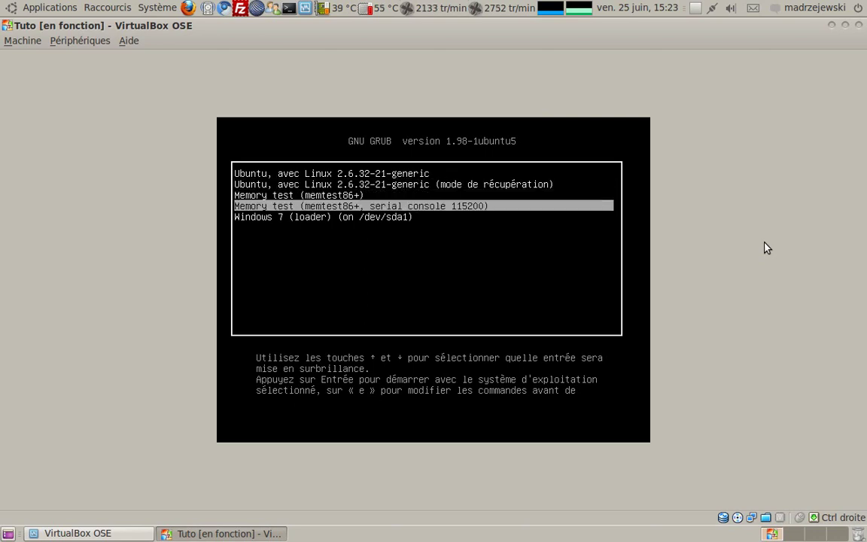
key(Up)
key(Up)
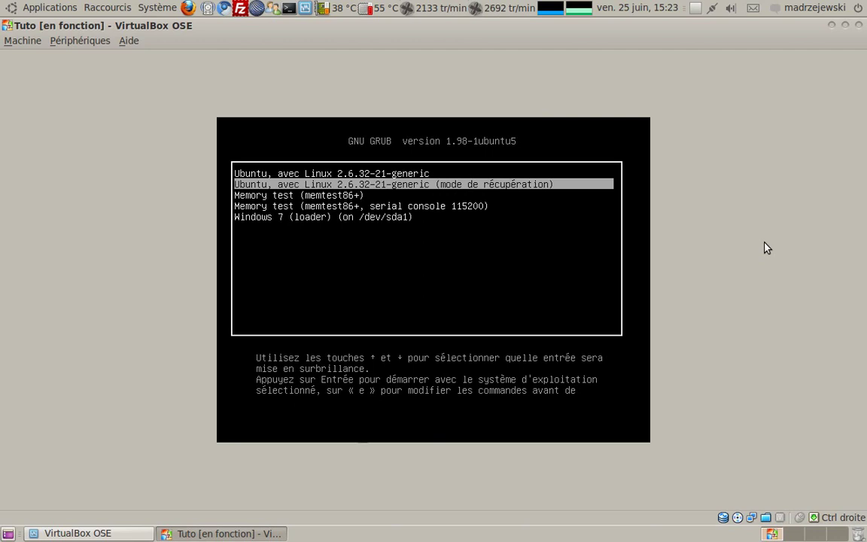
key(Down)
key(Down)
key(Up)
key(Up)
Settle on the Windows 7 (loader) GRUB entry and boot it
key(Down)
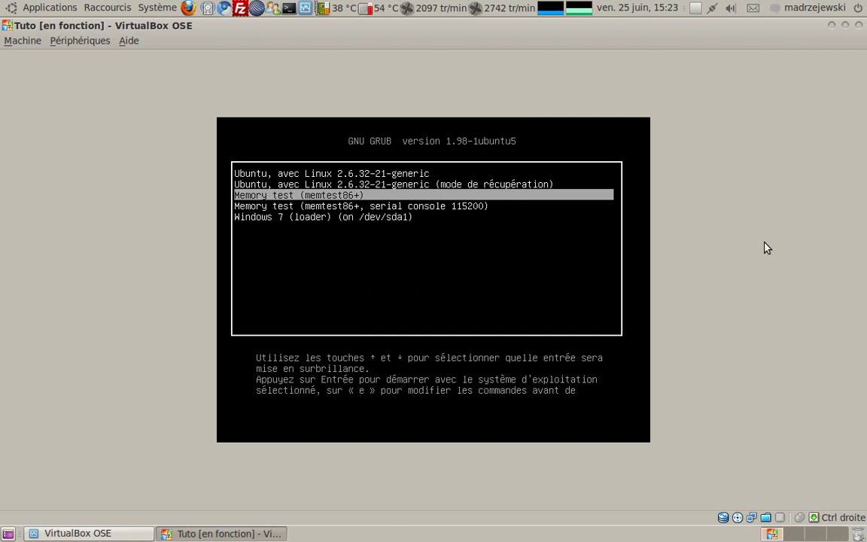
key(Up)
key(Up)
key(Down)
key(Down)
key(Up)
key(Up)
key(Down)
key(Down)
key(Up)
key(Up)
key(Down)
key(Down)
key(Up)
key(Up)
key(Up)
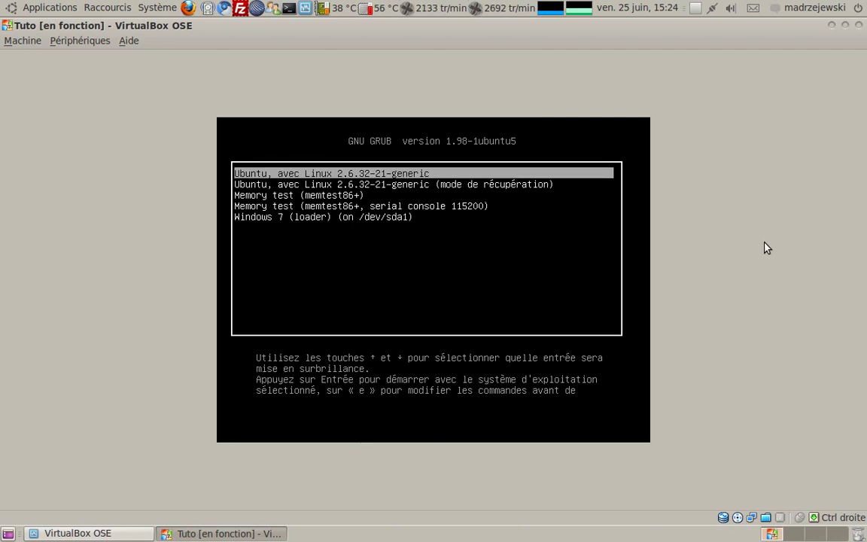
key(Down)
key(Down)
key(Down)
key(Down)
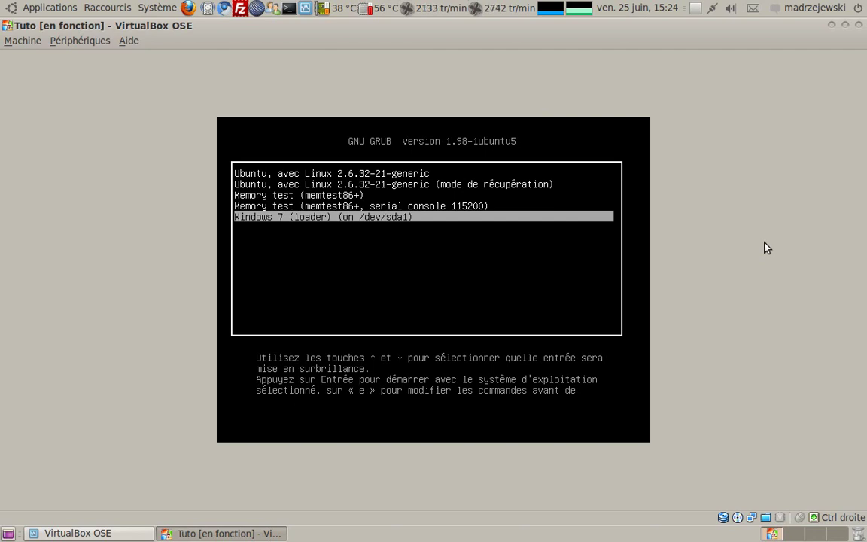
key(Return)
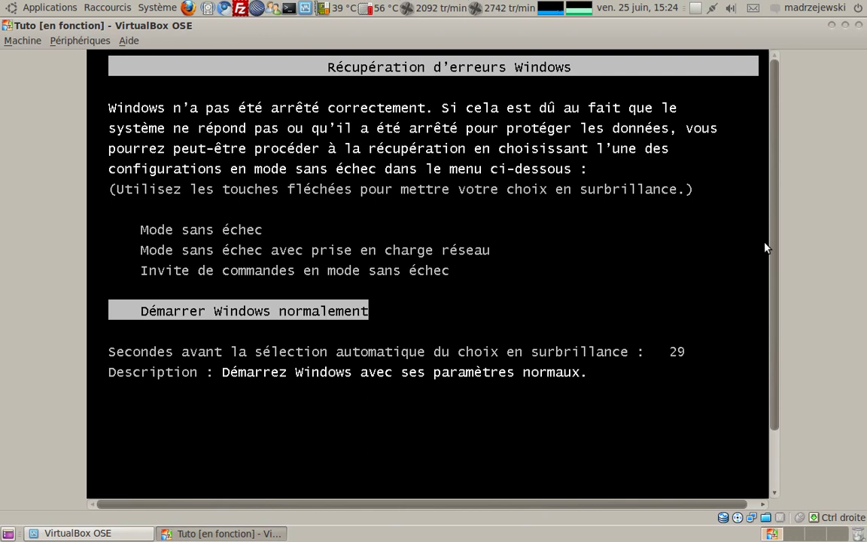
Start Windows normally from the Windows error-recovery menu
key(Return)
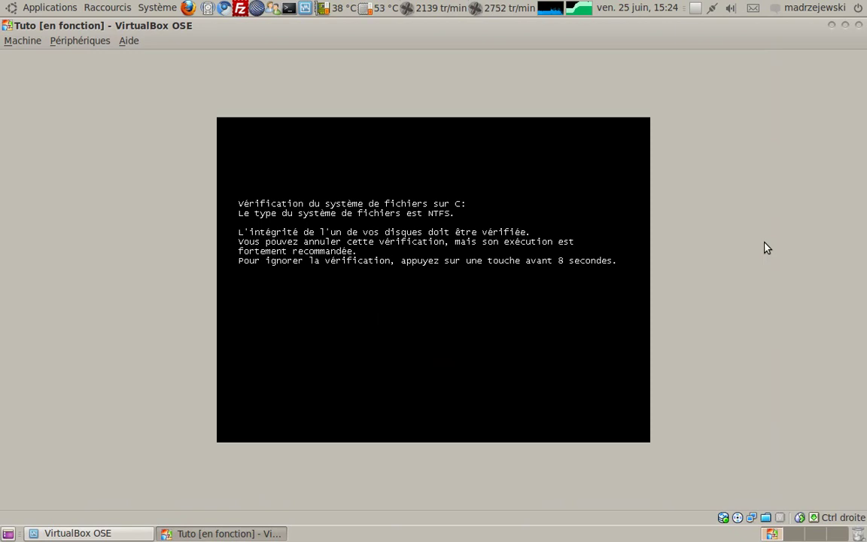
Skip the NTFS disk check of drive C: during the countdown
key(Return)
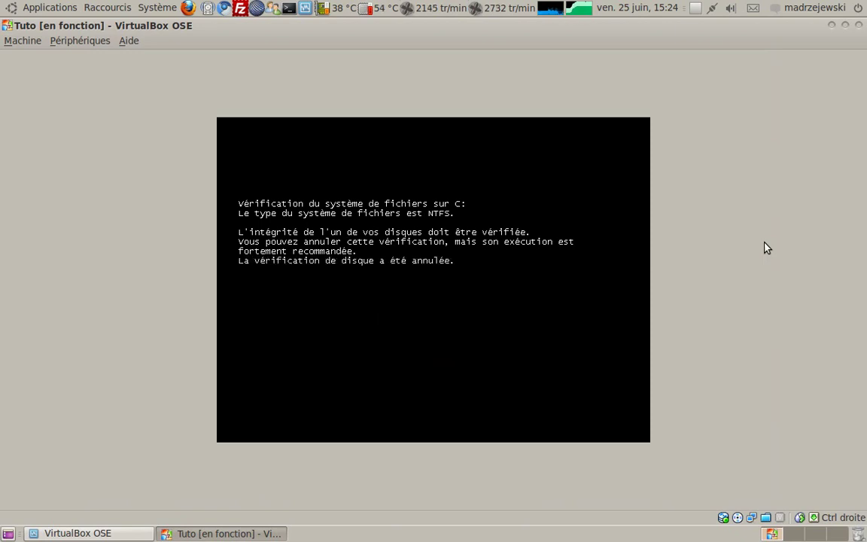